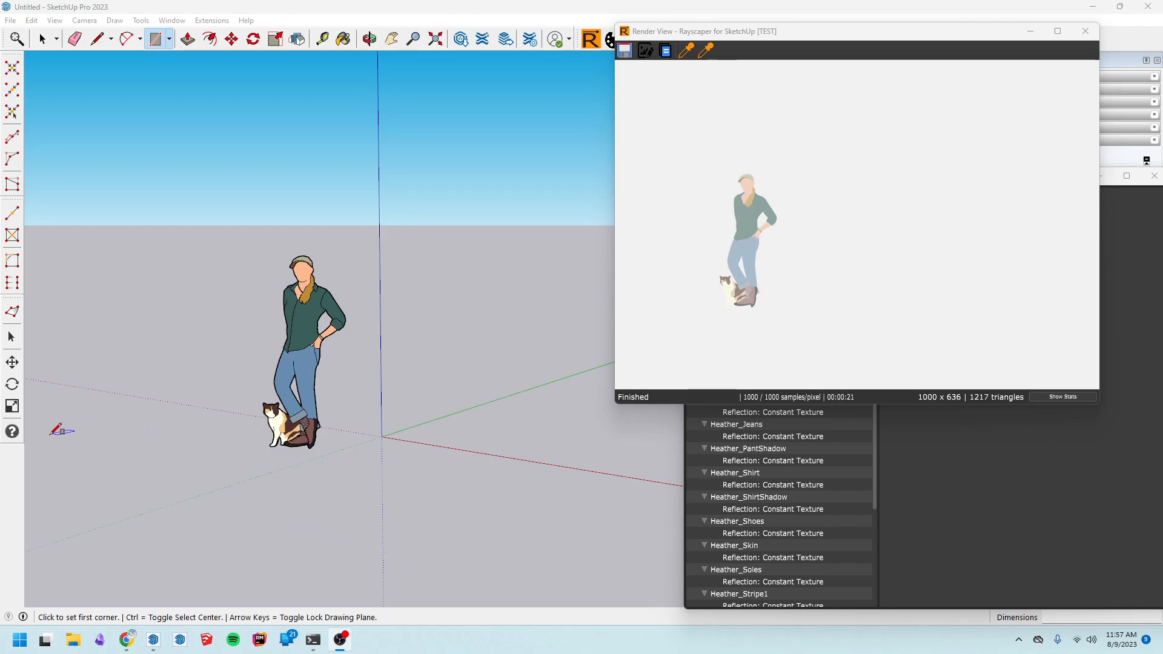
Draw three overlapping rectangles on the ground plane around the figure and cat
click(37, 452)
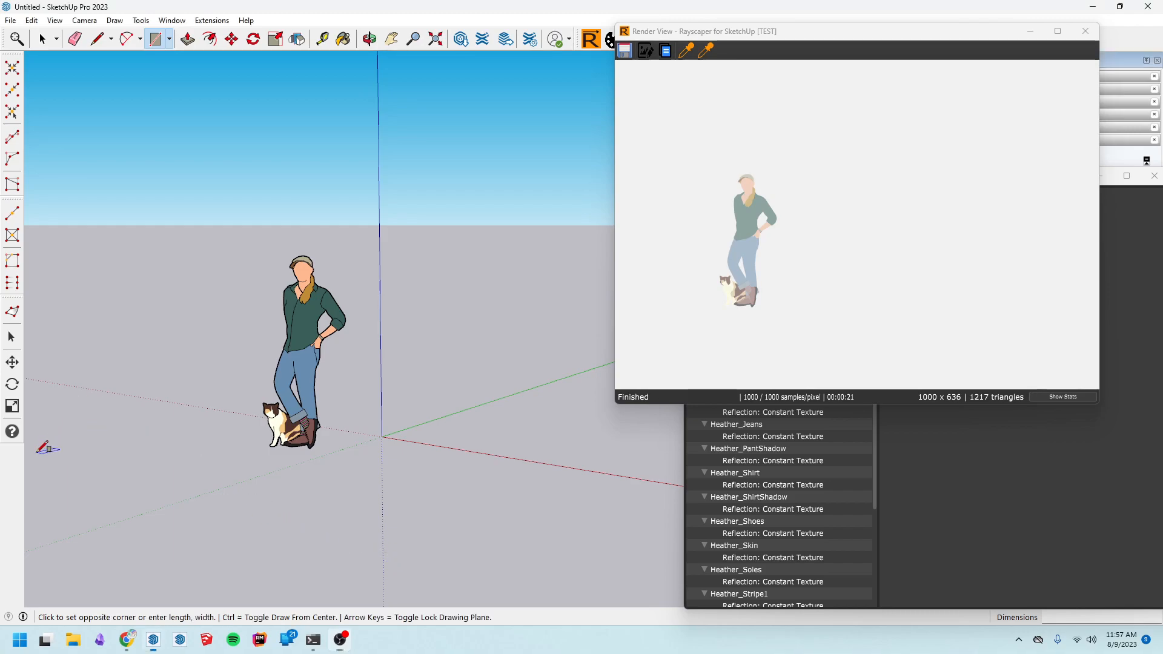
click(660, 416)
click(259, 370)
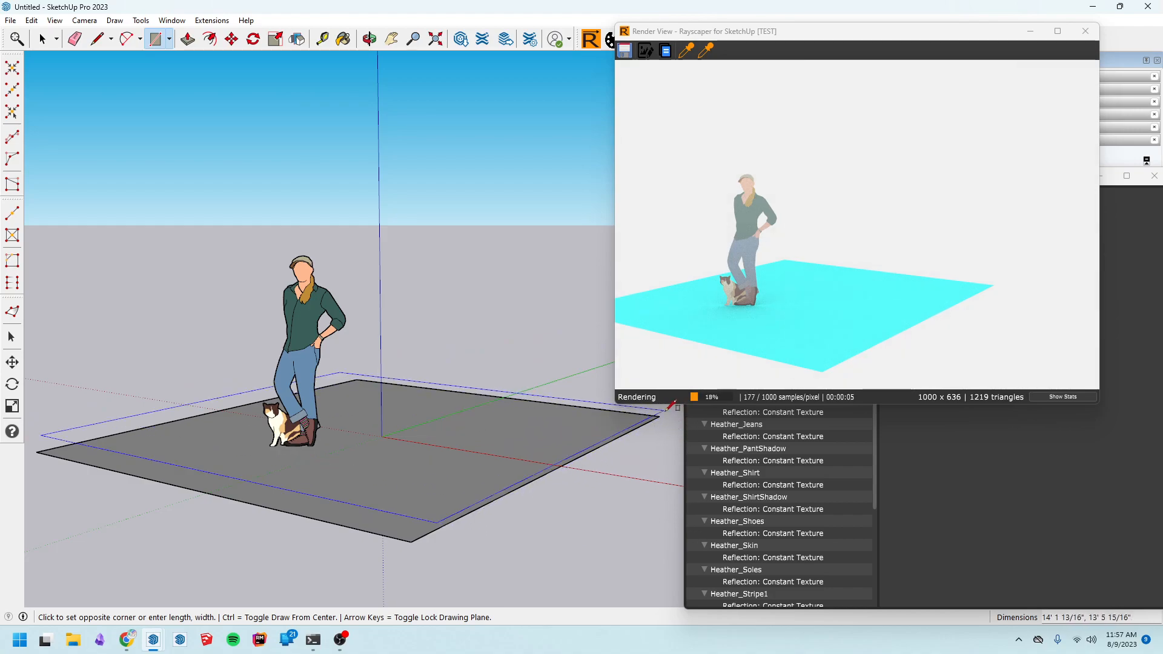
click(666, 407)
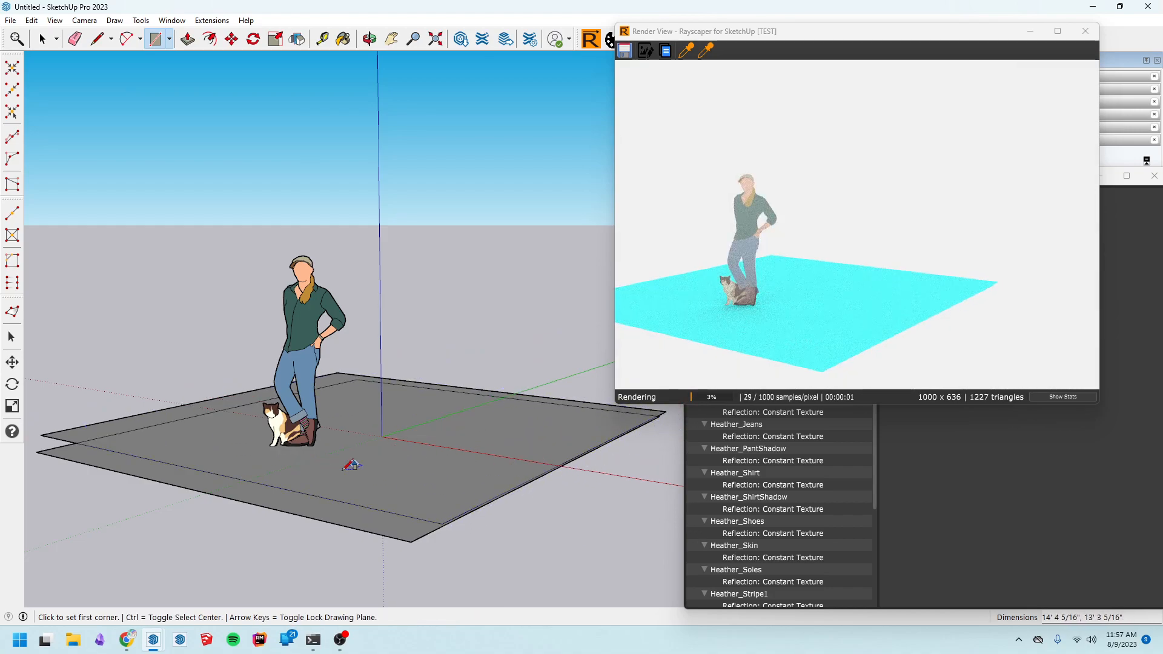
click(40, 433)
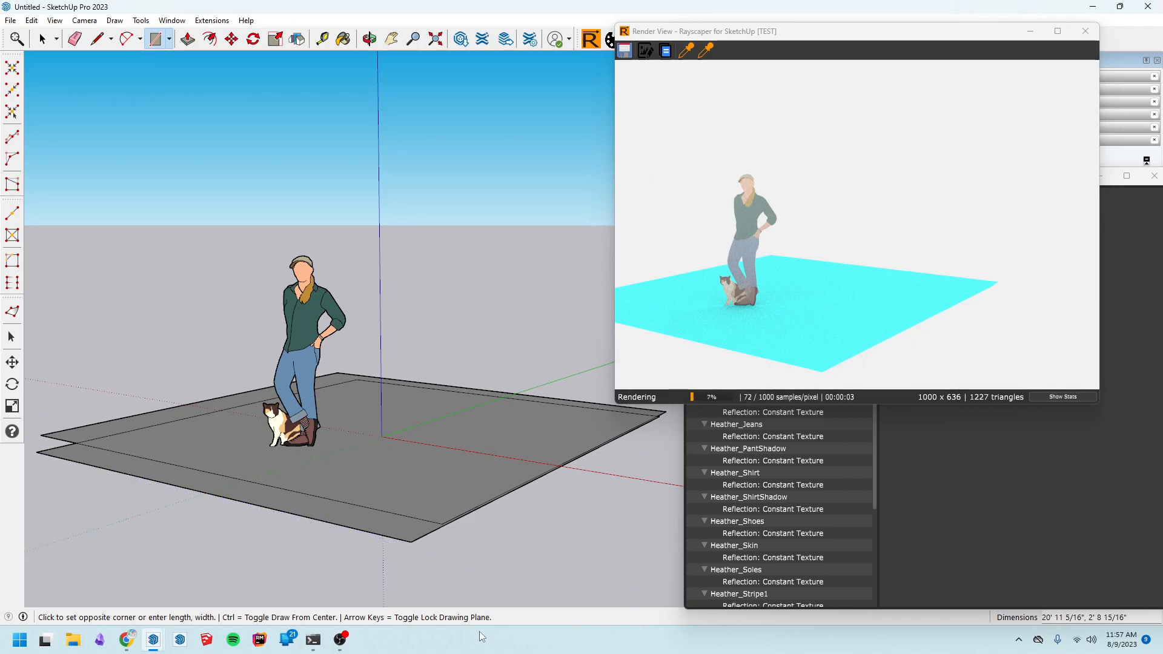
click(515, 591)
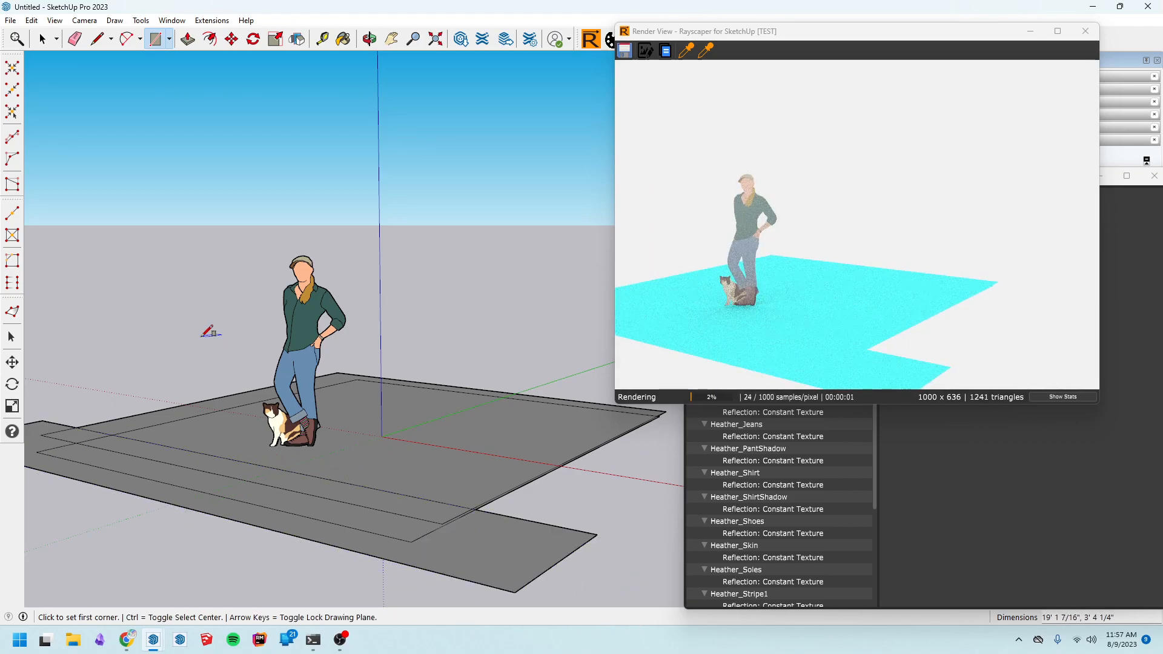
Draw a circle on the ground beside the figure
click(188, 40)
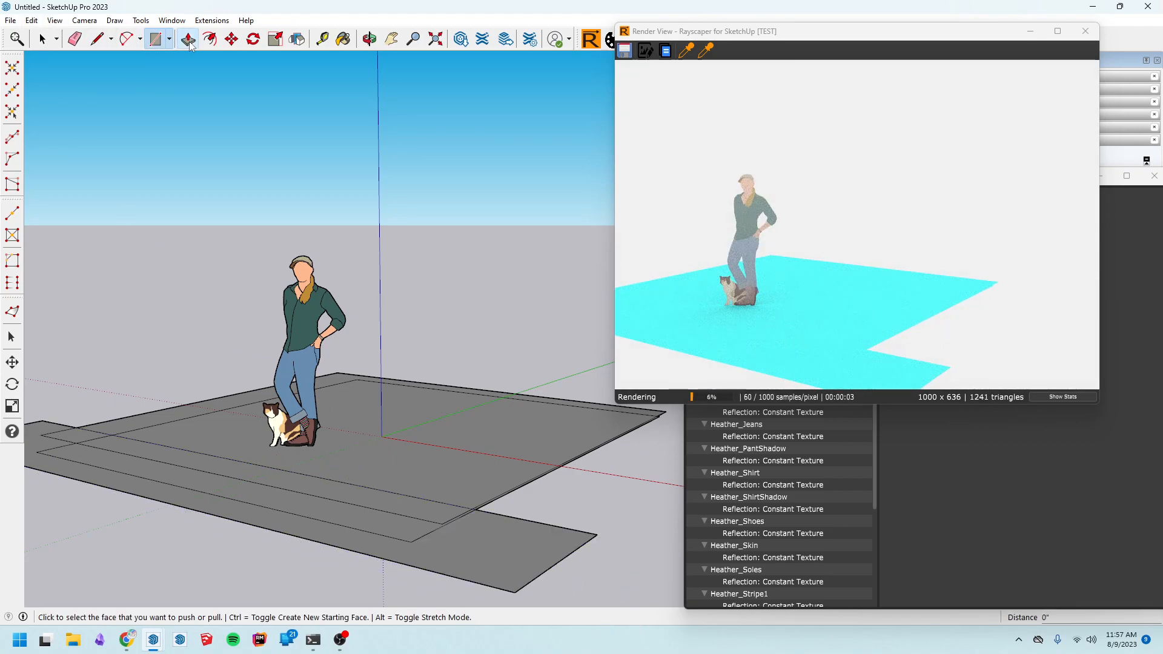
click(156, 40)
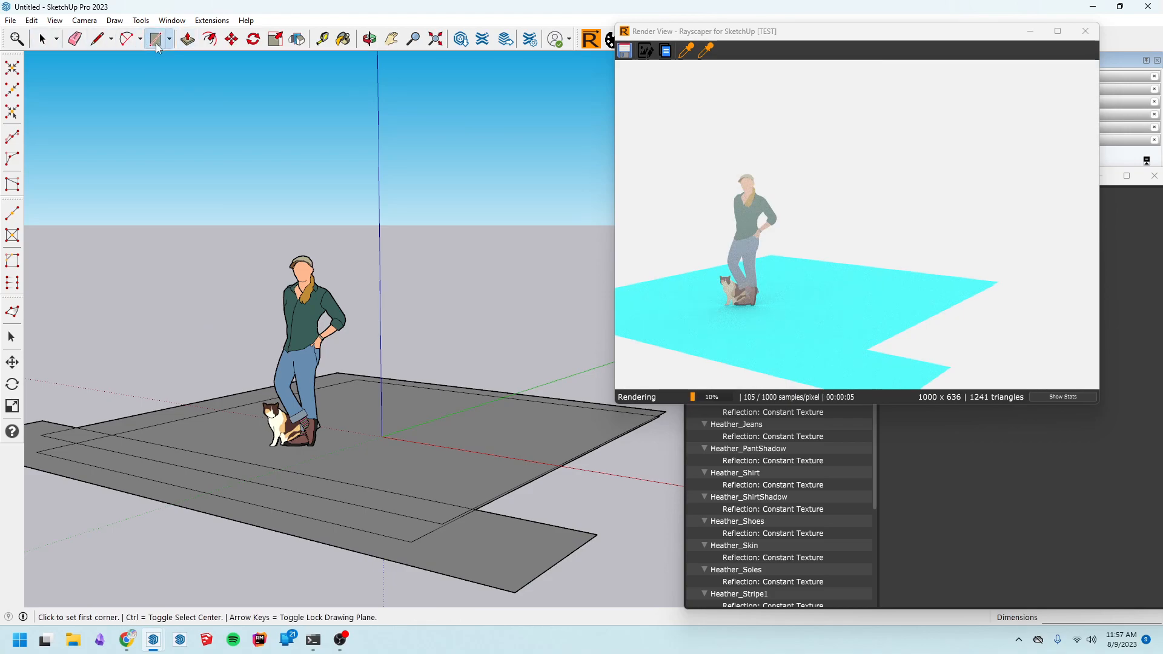
click(169, 41)
click(231, 84)
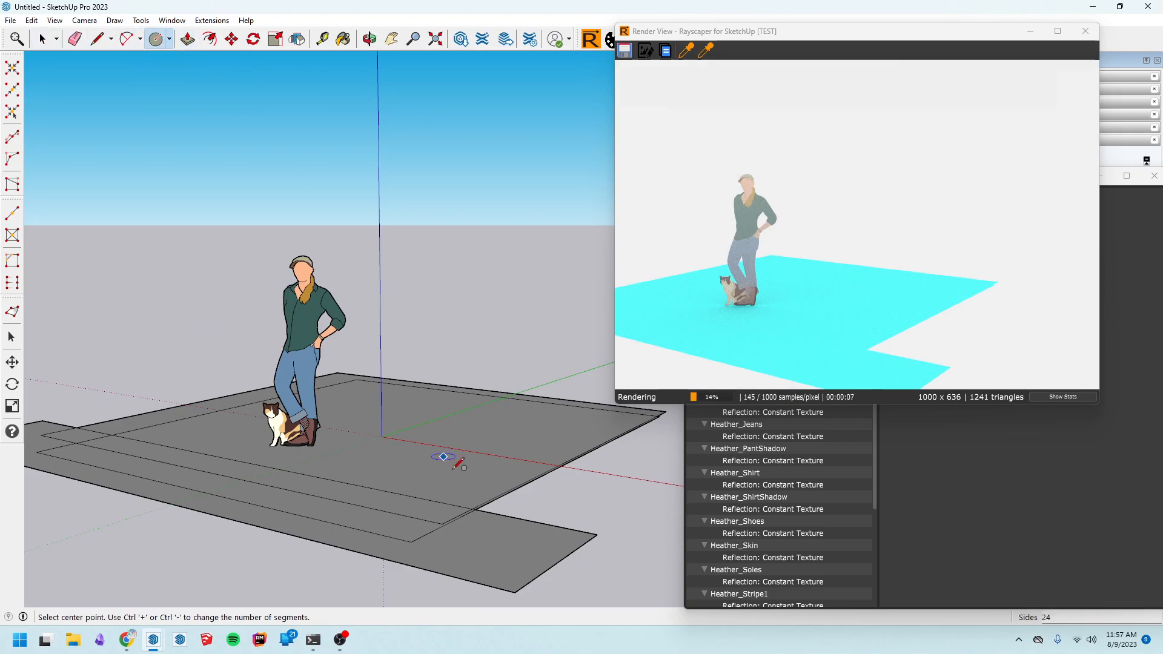
click(485, 462)
click(540, 476)
Push/pull the circle upward into a cylinder
click(188, 38)
click(514, 463)
click(502, 375)
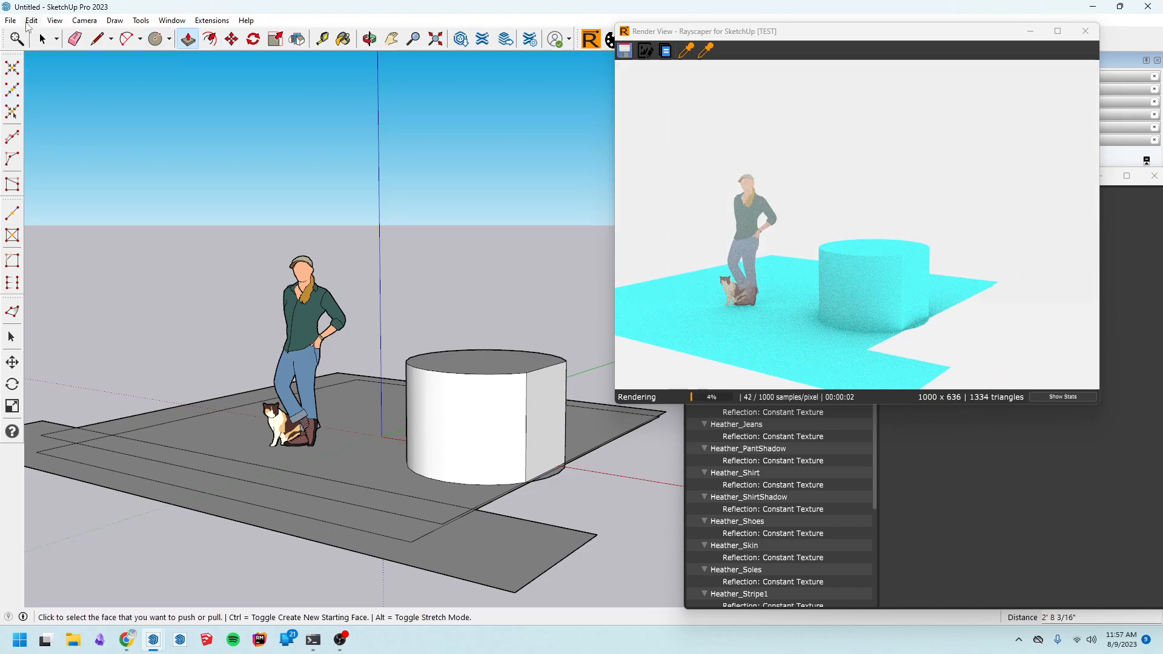
Reshape the cylinder into a cone by pulling its top together to a single point
click(42, 39)
click(456, 355)
middle_drag(466, 415, 410, 483)
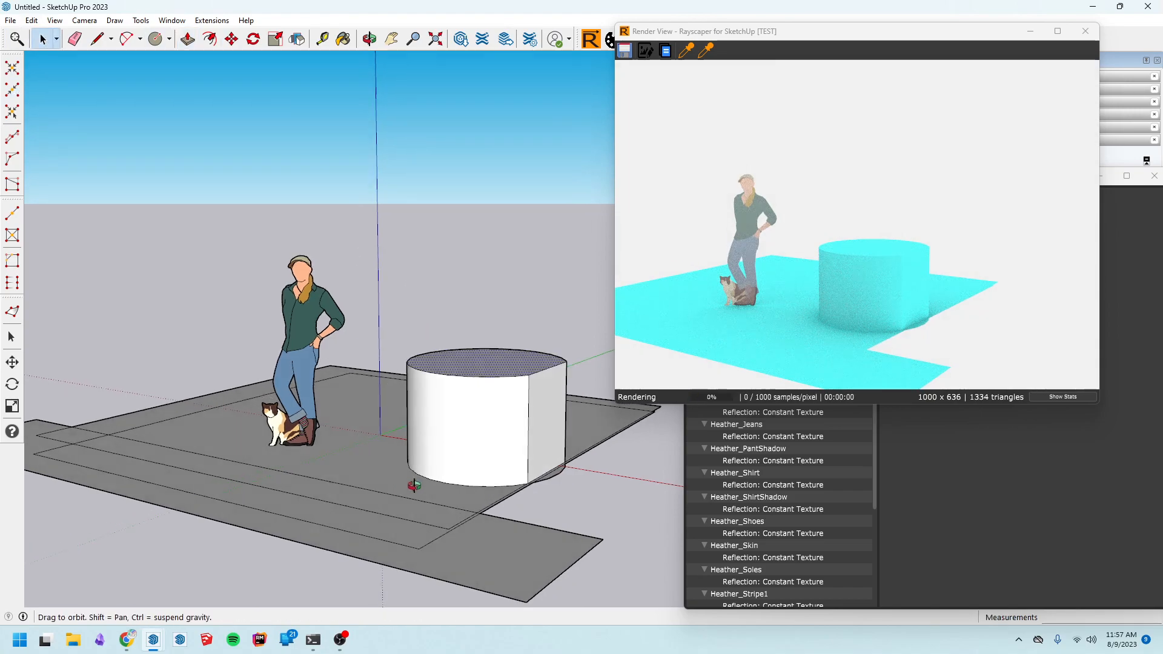
click(12, 68)
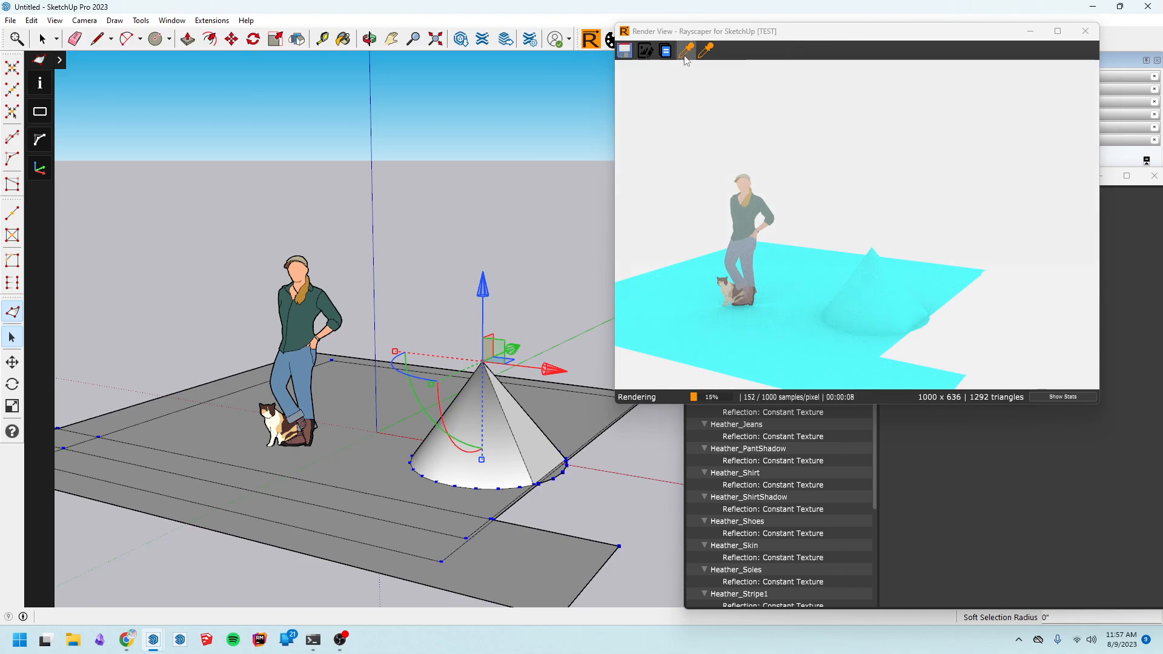
Open the render method settings in the scene editor and set GI Mode to No GI
drag(729, 31, 784, 61)
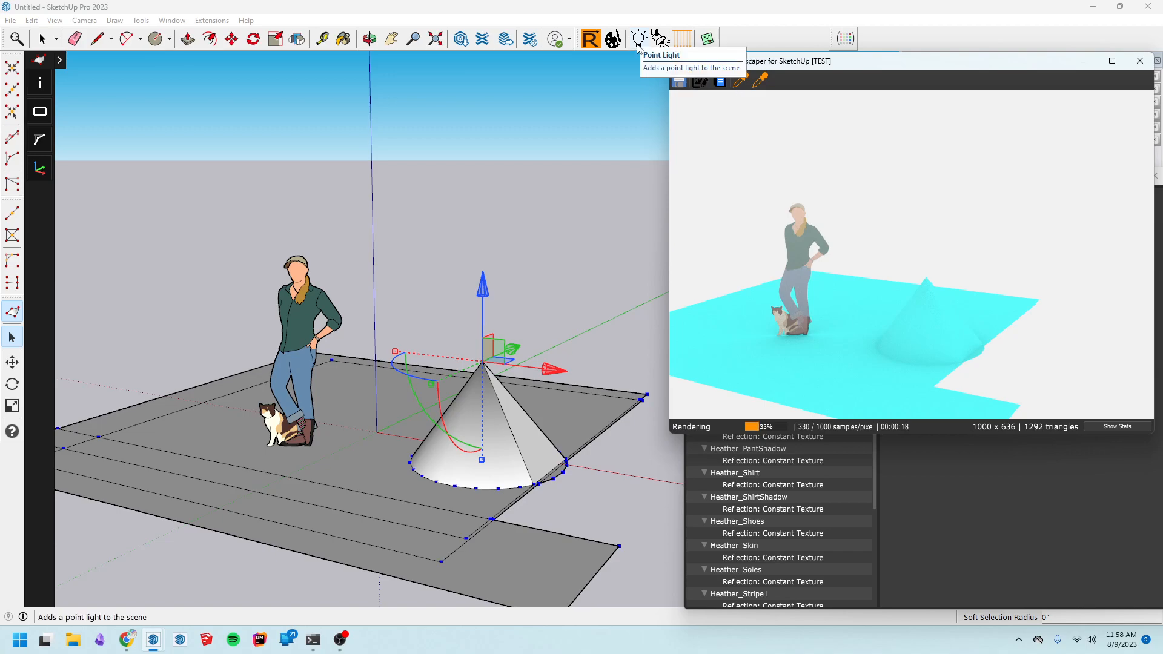
click(1083, 506)
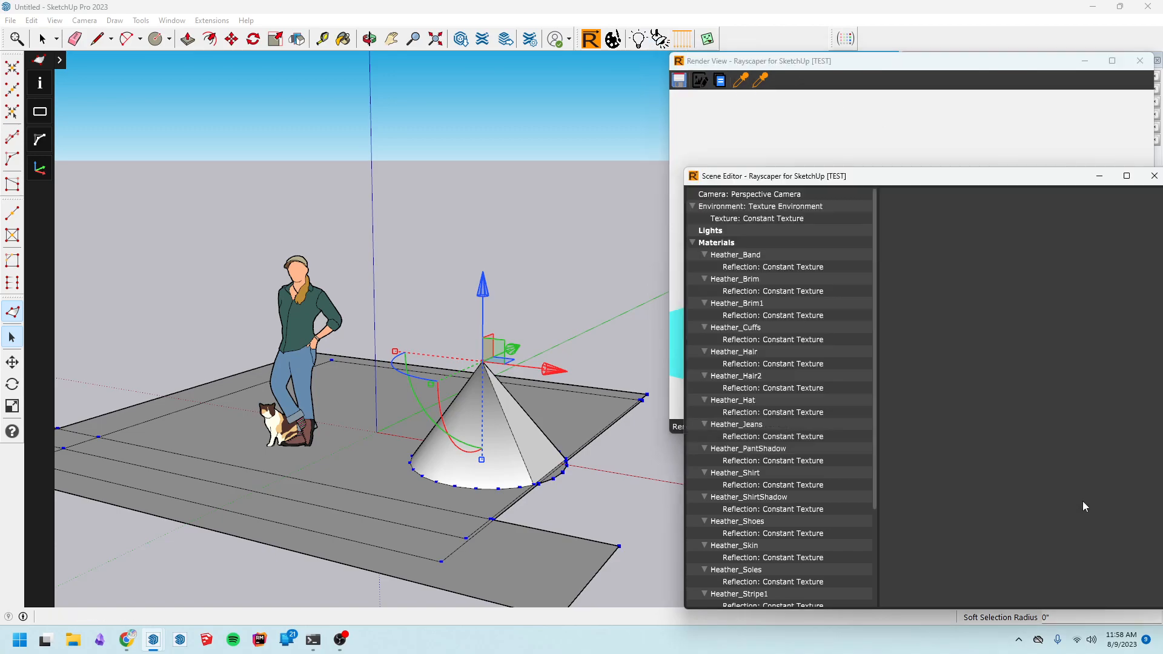
click(784, 207)
drag(976, 175, 937, 139)
click(918, 412)
drag(837, 372, 834, 466)
click(800, 553)
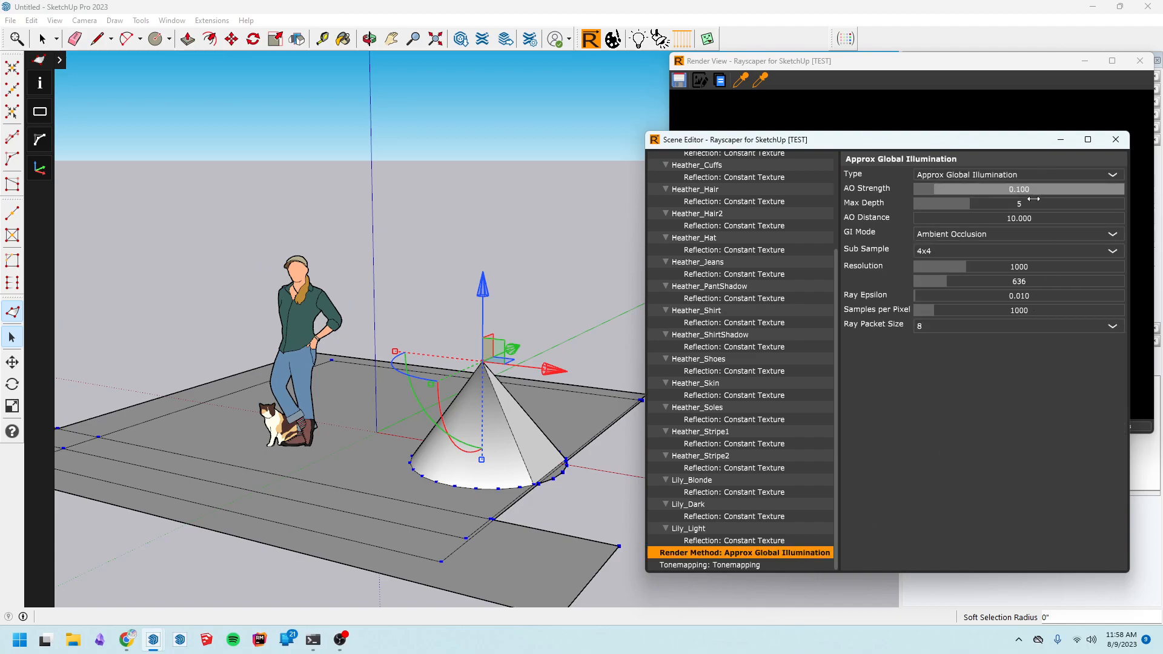
click(1016, 232)
click(1022, 253)
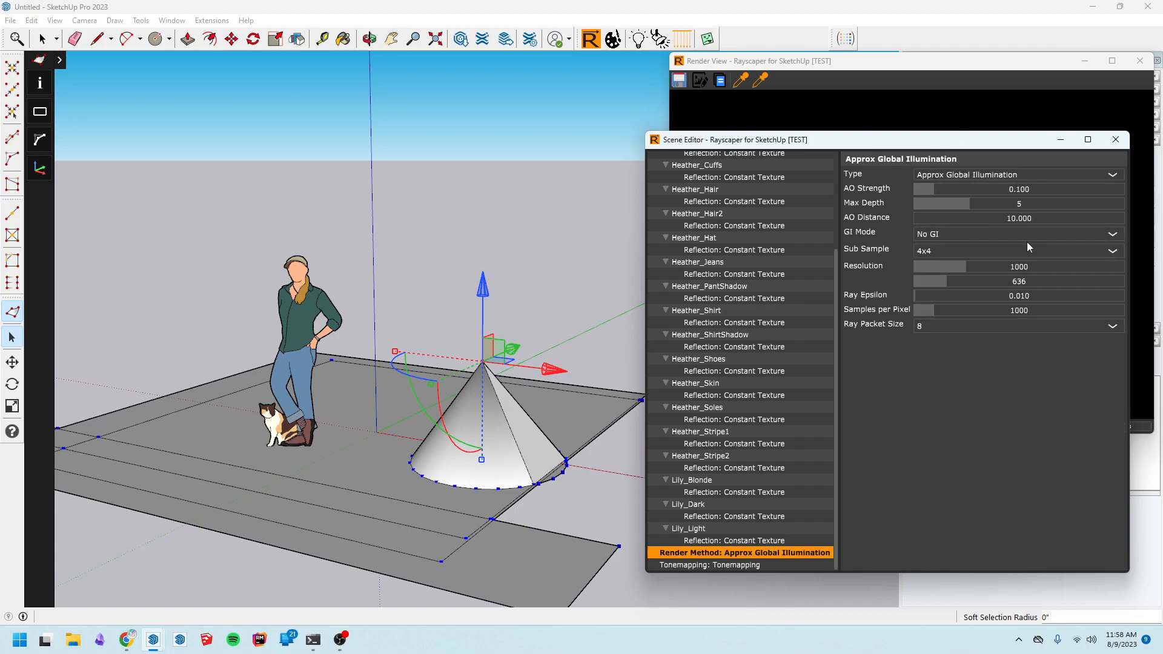
Add a spotlight high above the figure, aimed at the ground near the cat
click(979, 71)
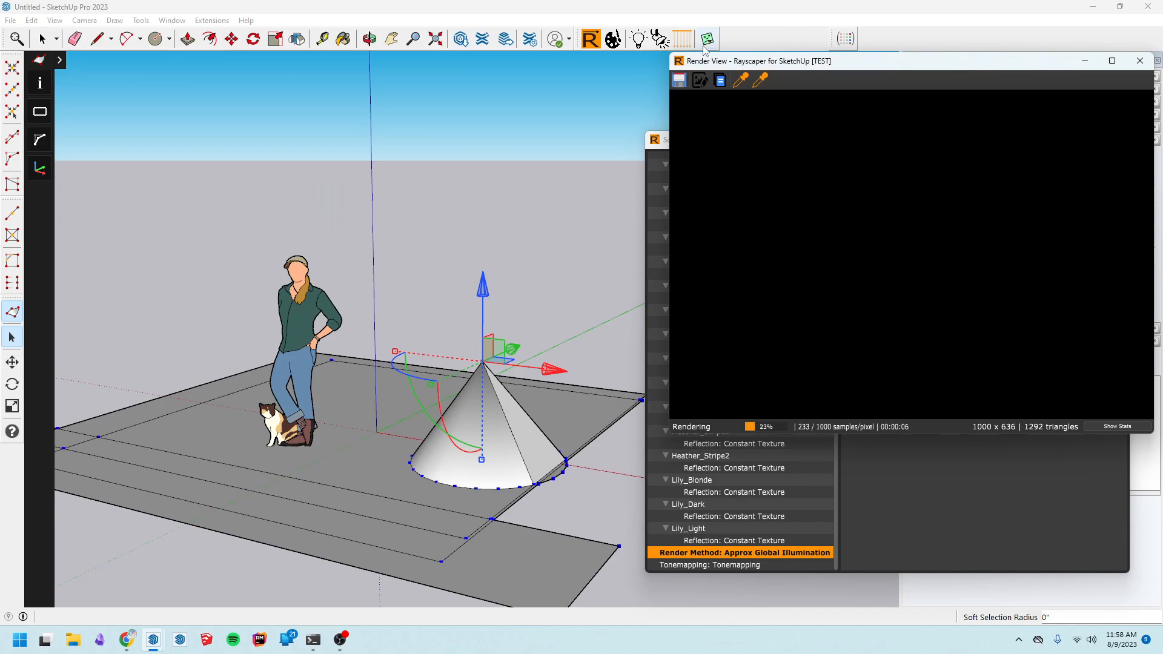
click(659, 39)
click(370, 104)
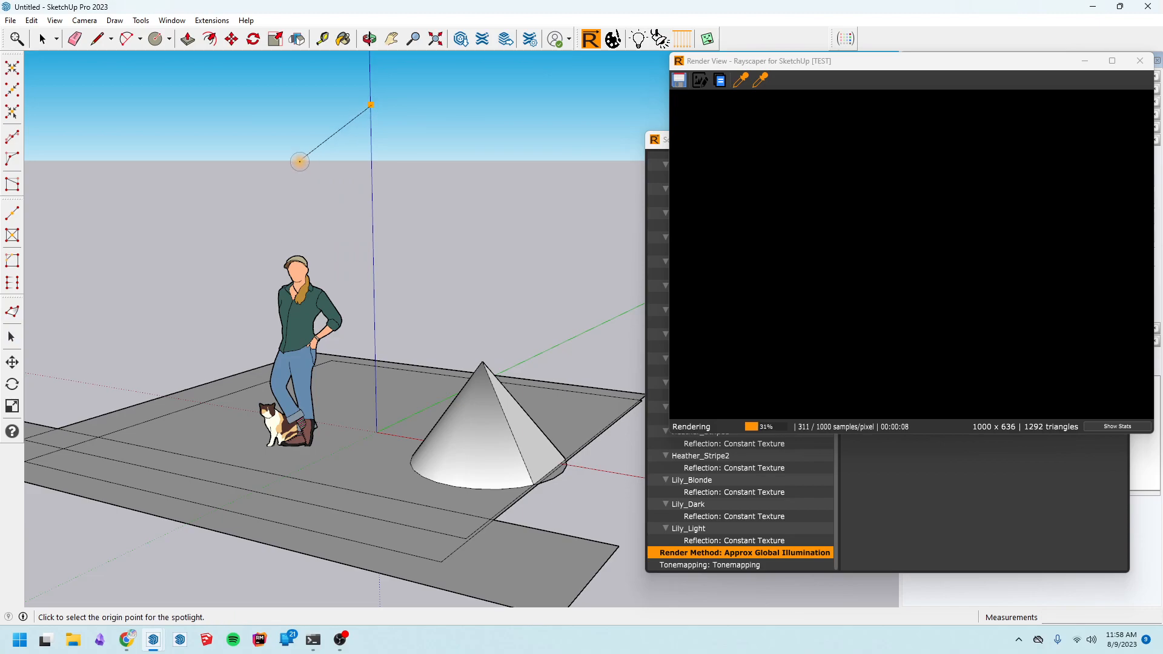
click(299, 164)
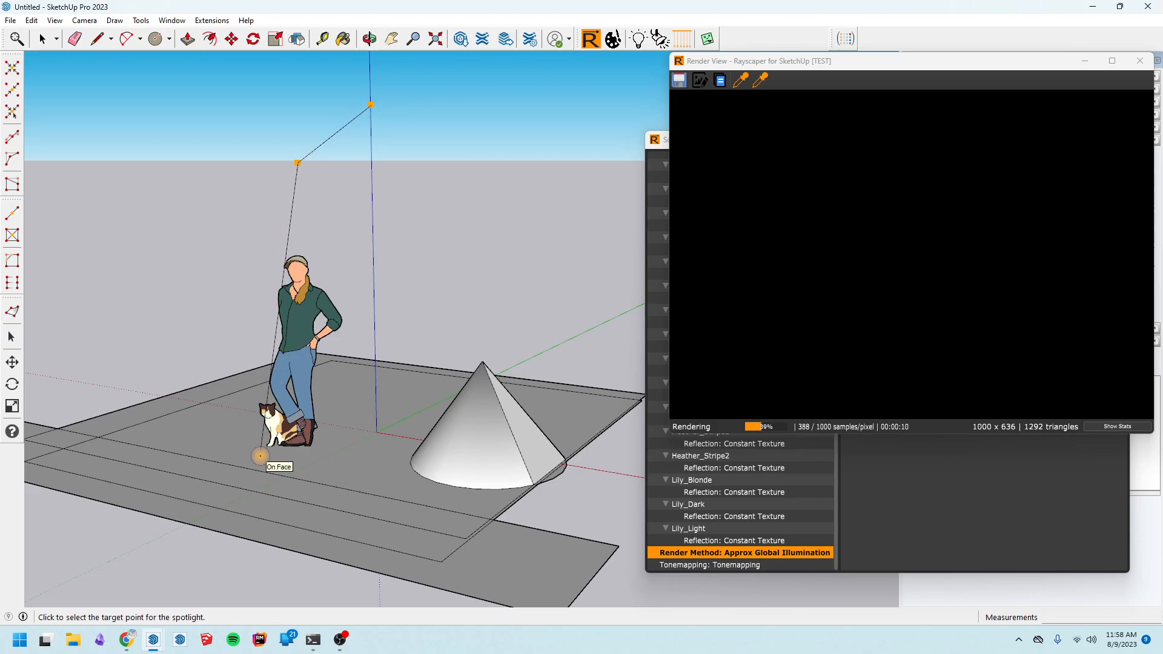
click(260, 456)
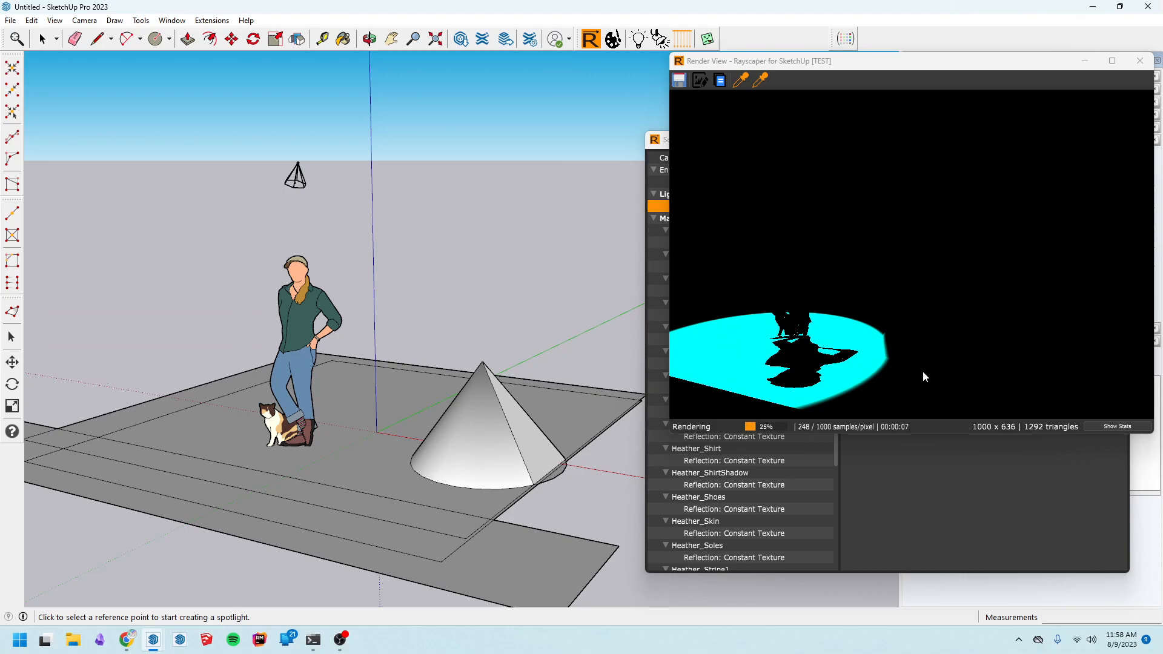
Widen the spotlight's cone angle to about 47
click(961, 552)
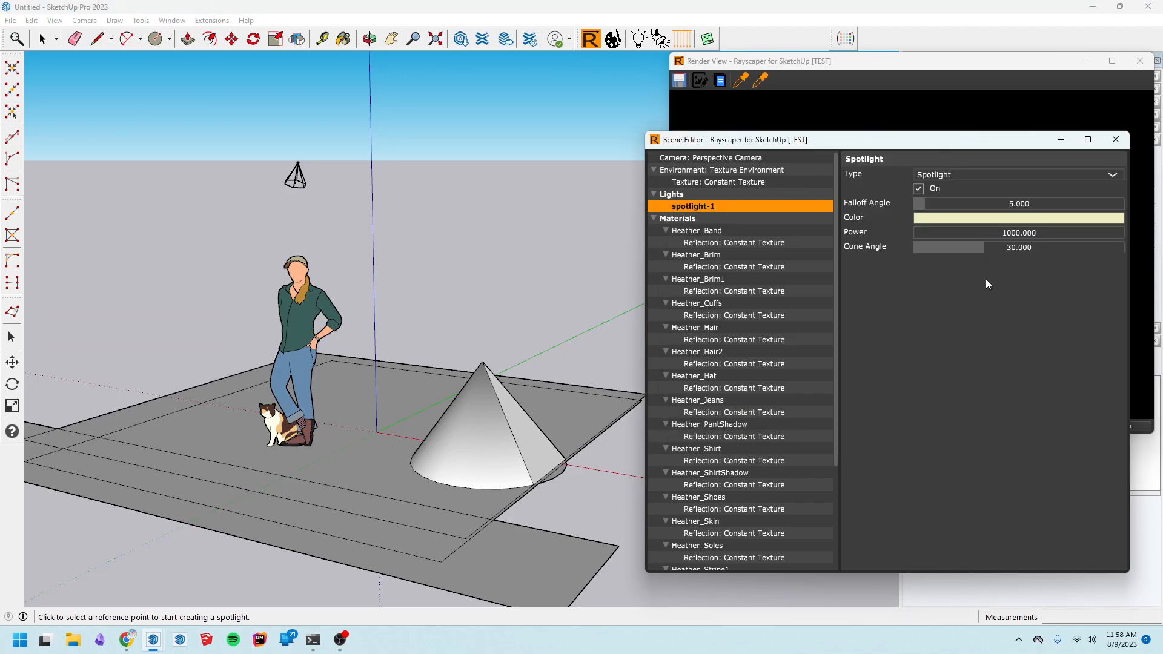
drag(878, 141, 337, 139)
drag(448, 247, 474, 253)
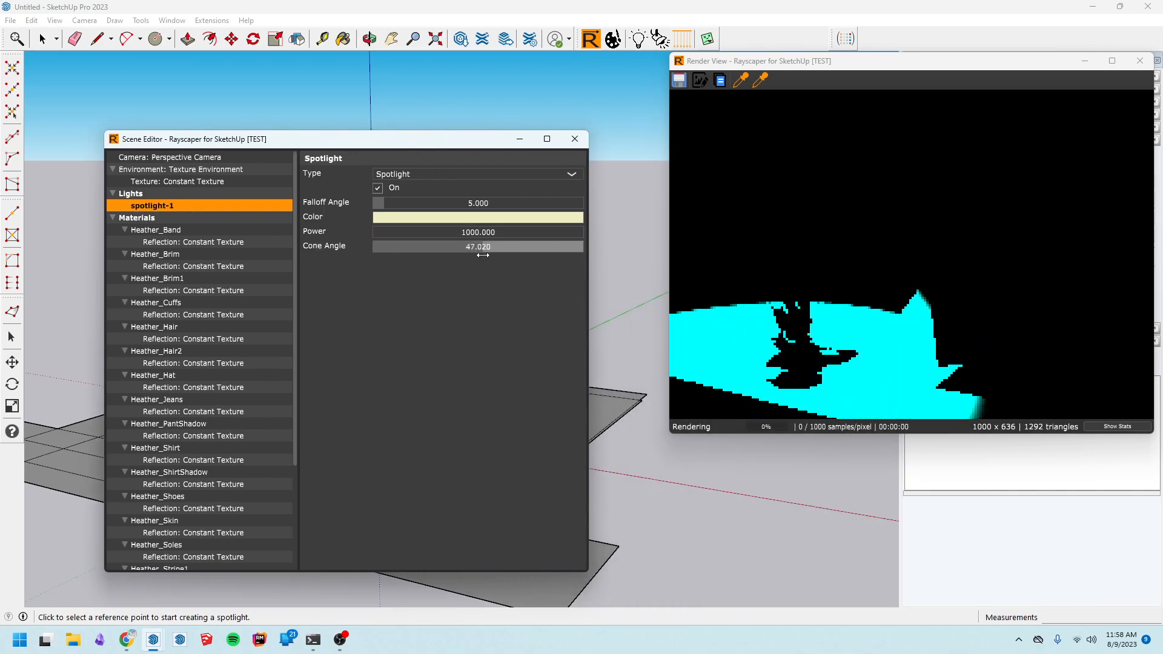
drag(446, 144, 1001, 185)
Add a directional light aimed at the cone
click(961, 100)
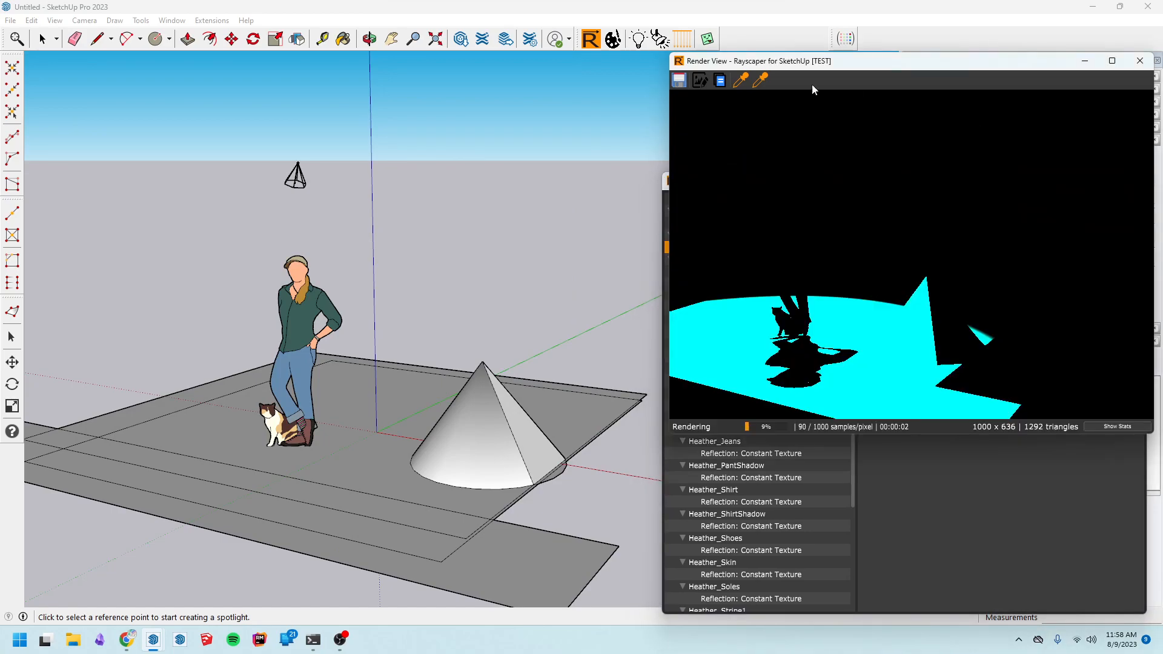
click(681, 46)
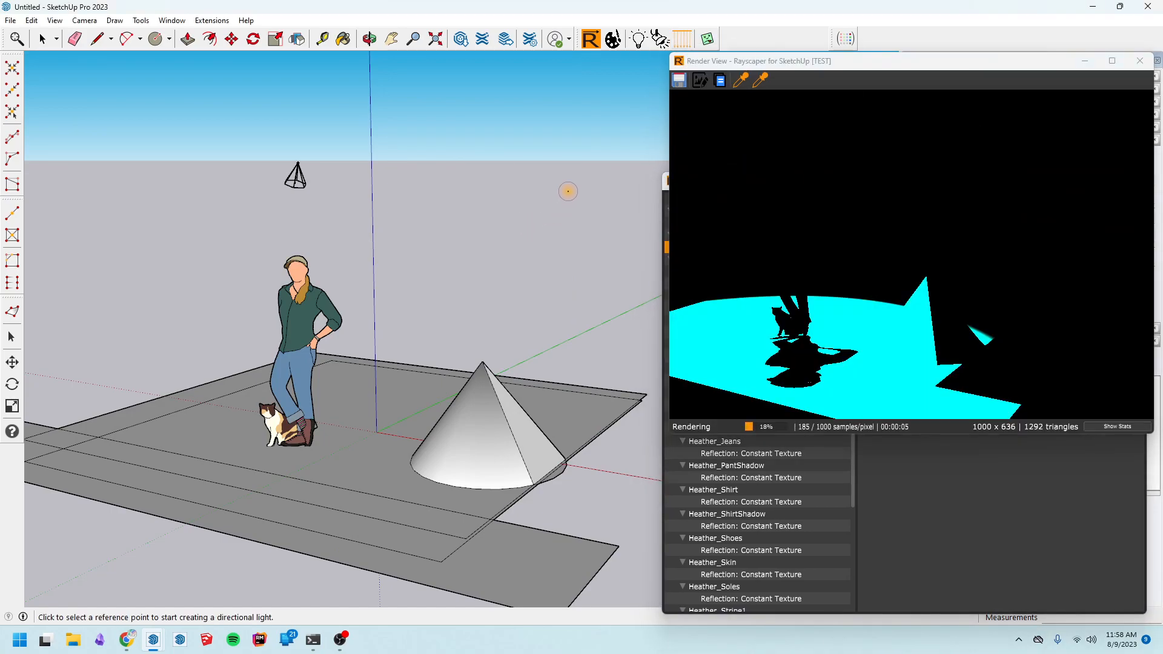
click(51, 281)
click(219, 308)
click(482, 474)
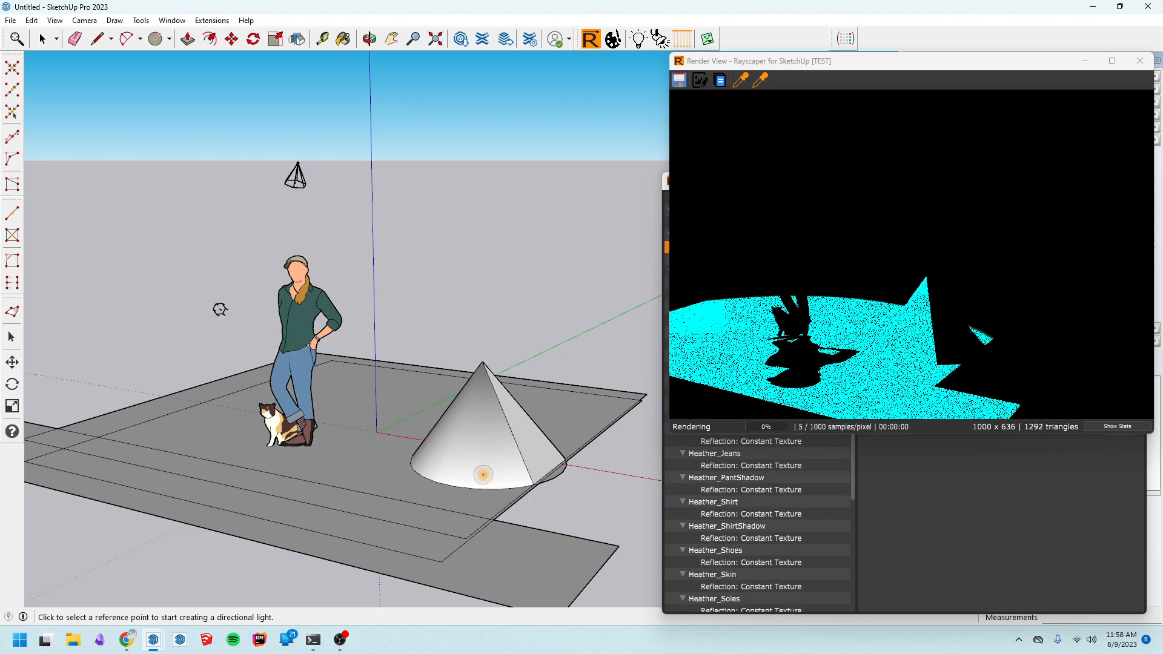
Add a second directional light aimed at the ground near the figure
click(438, 302)
click(398, 362)
click(241, 411)
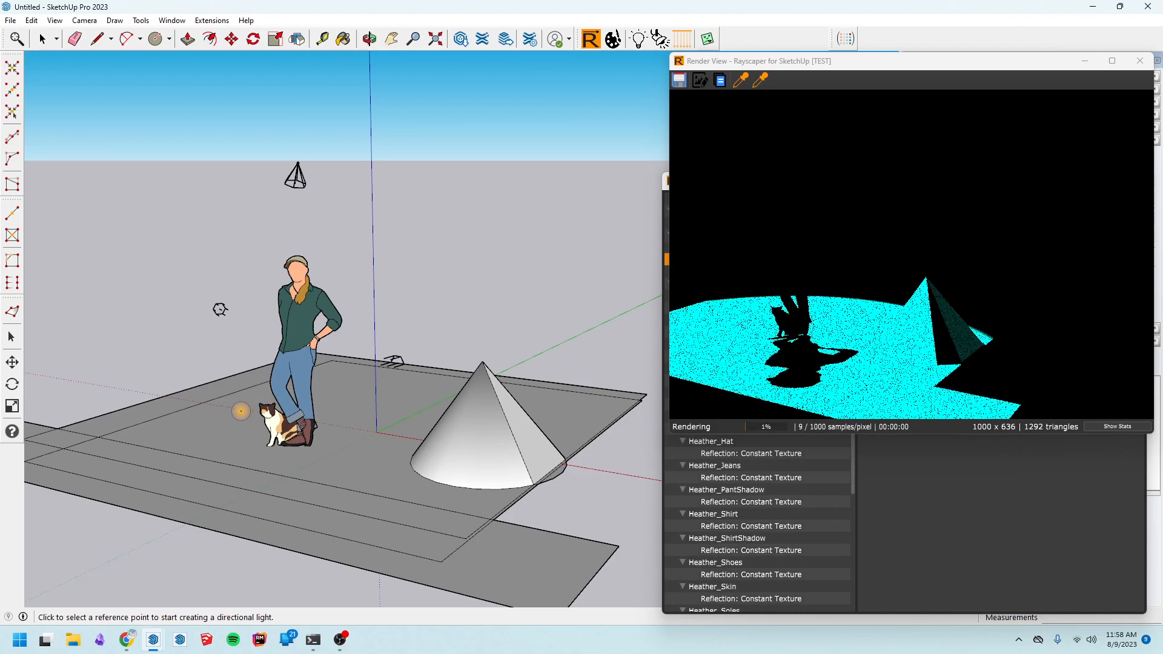
Add a third directional light from above, aimed at the ground in front of the figure
click(463, 128)
click(449, 204)
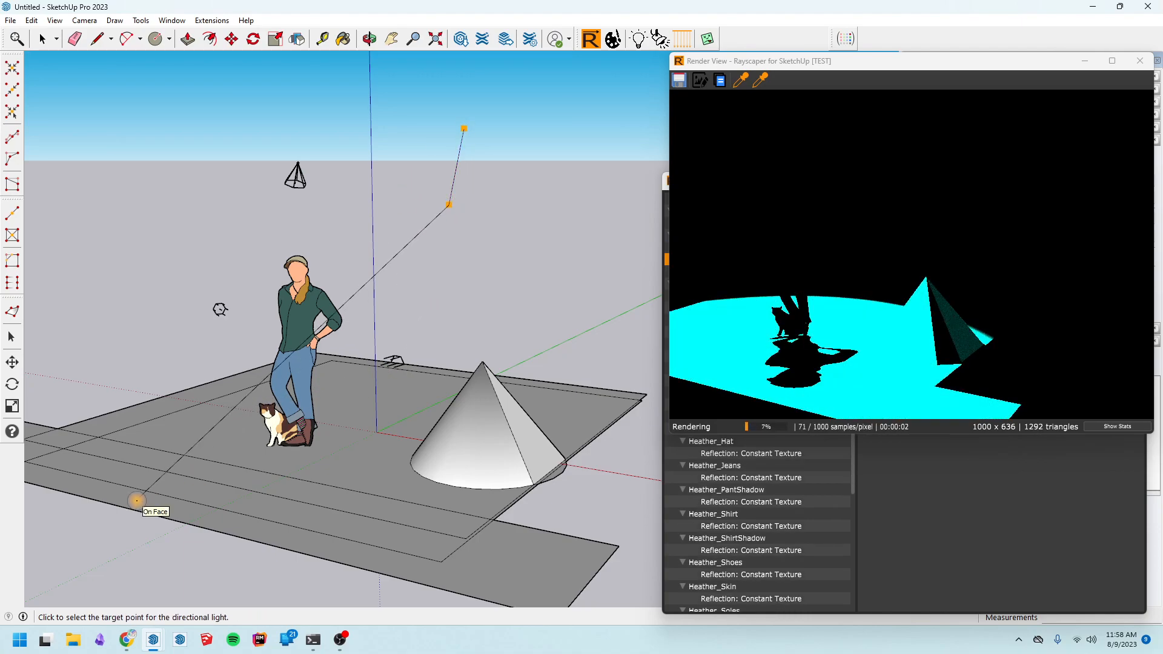
click(136, 500)
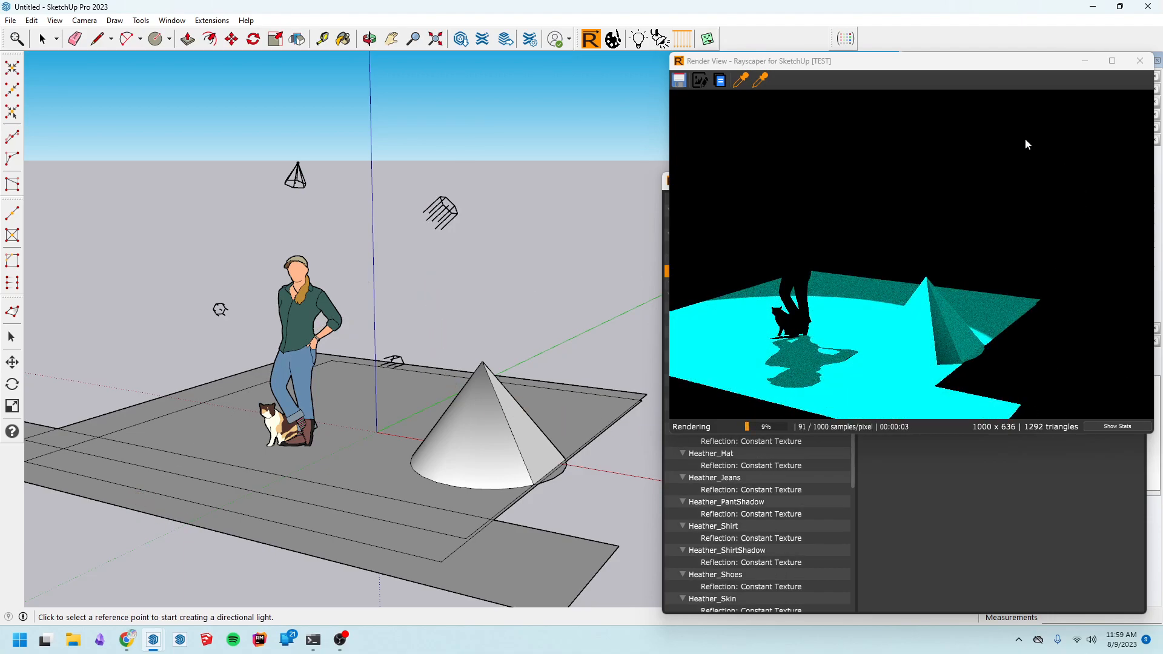
Review the settings of each directional light and the spotlight in the scene editor
drag(914, 69, 368, 62)
click(784, 259)
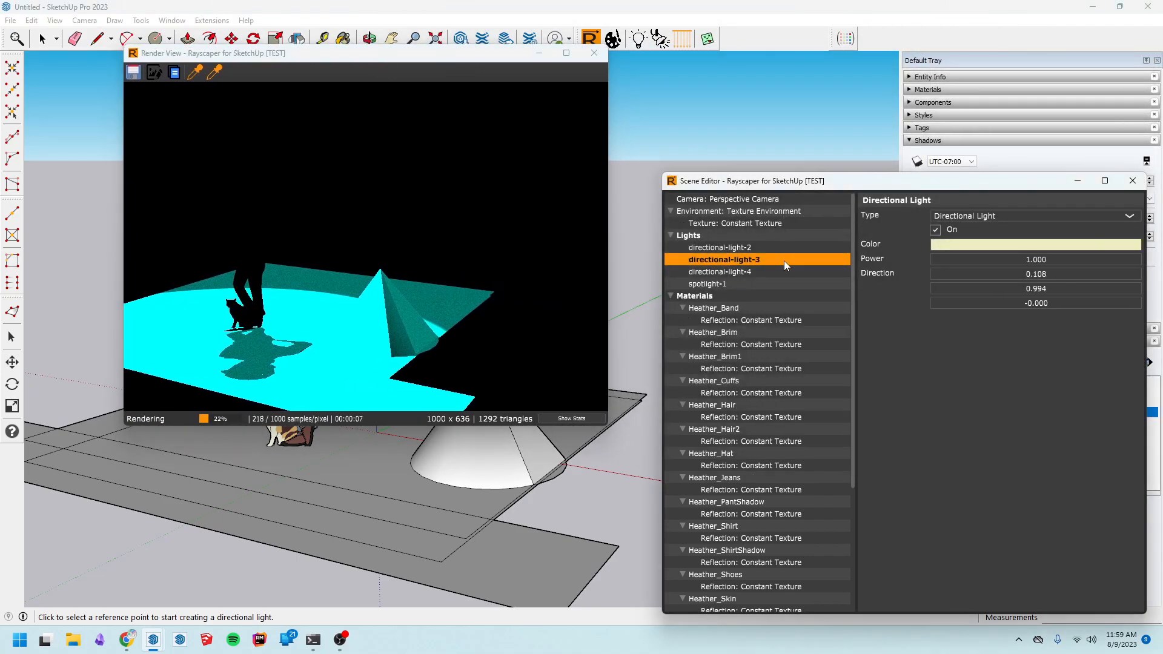
click(778, 248)
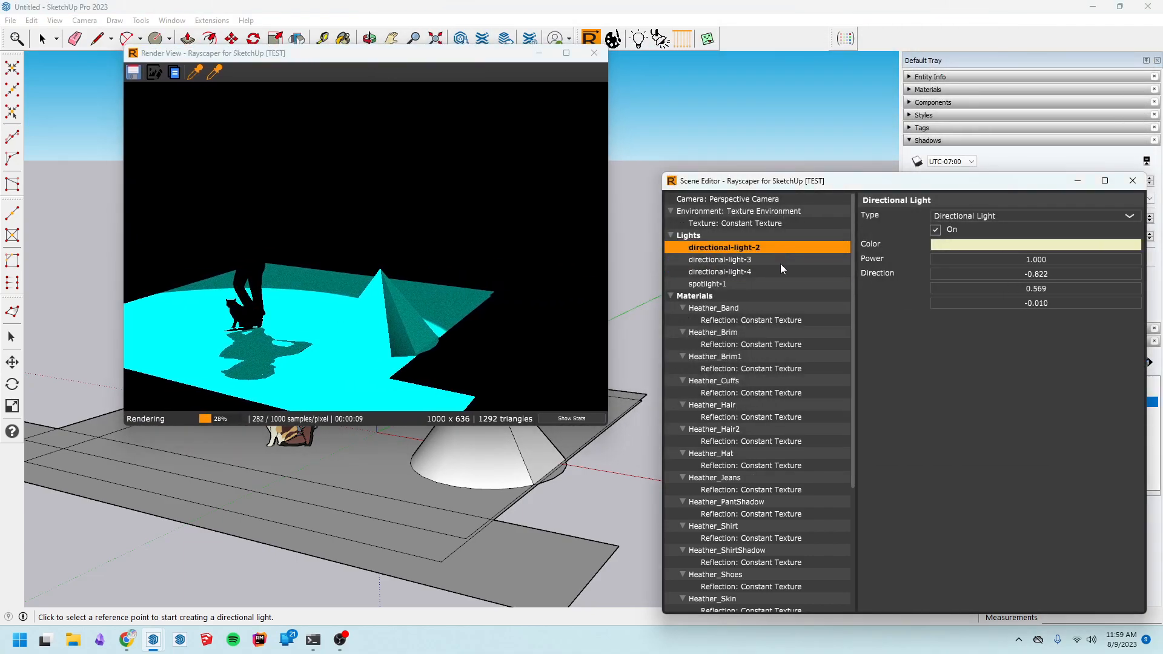
click(757, 284)
drag(498, 58, 382, 54)
Inspect the available material types for the Heather_Band material
click(747, 311)
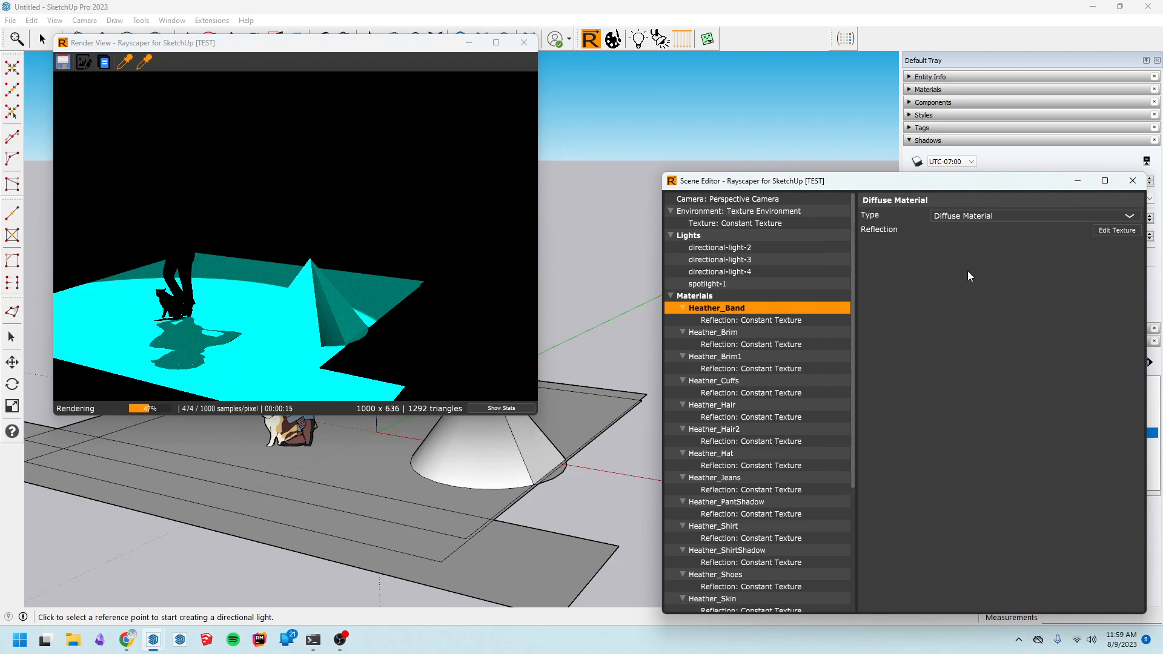
click(979, 217)
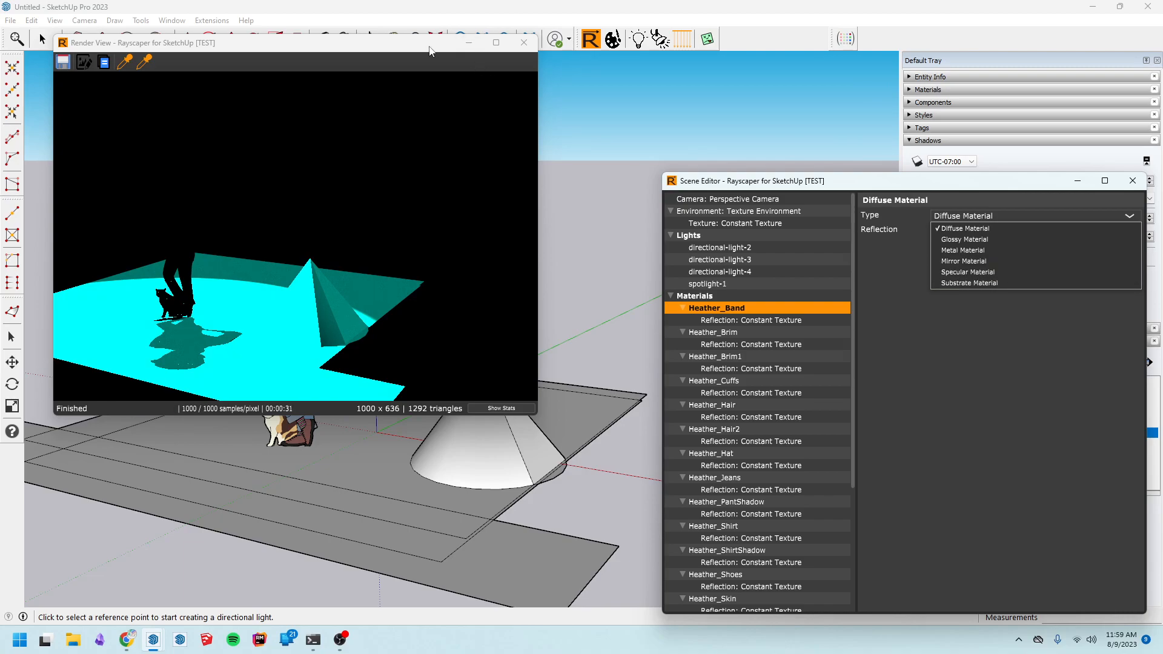
drag(851, 266, 794, 543)
Switch the render method type to Ambient Occlusion
click(769, 594)
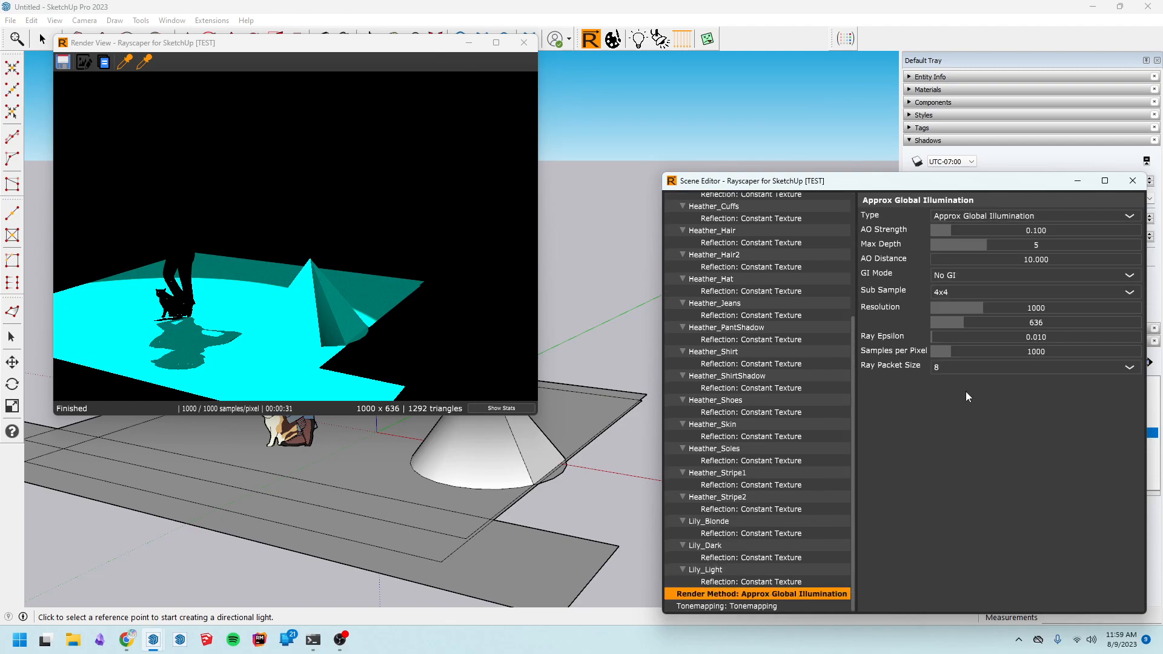
click(1031, 217)
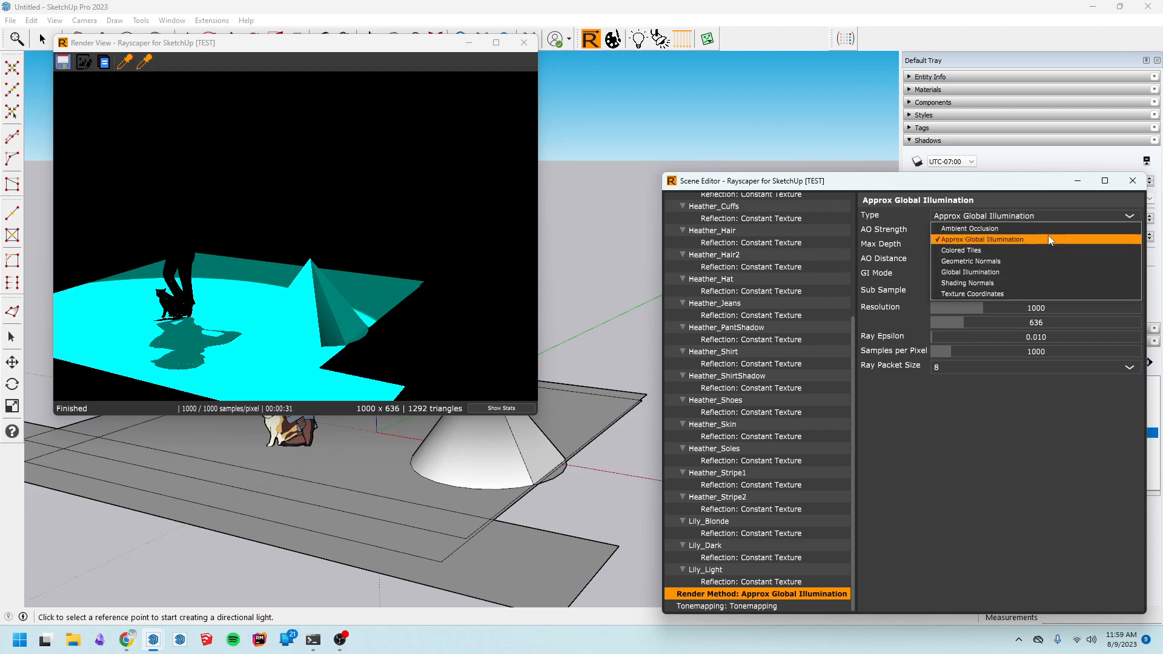
click(1050, 230)
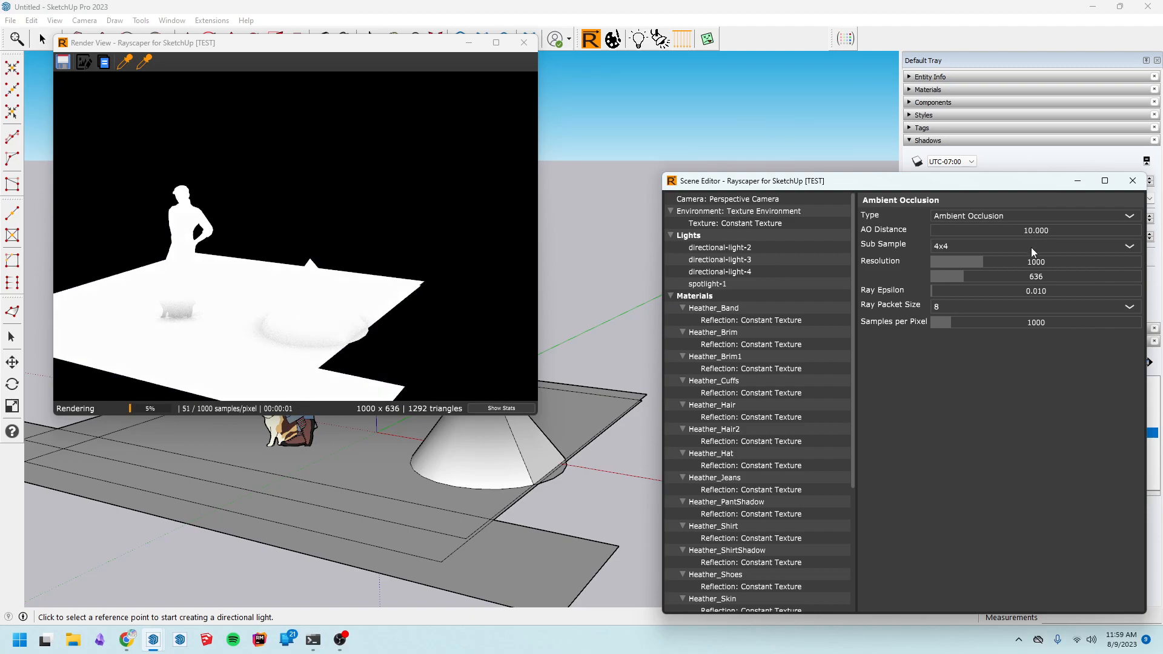
Switch the render method type to Geometric Normals
click(1059, 217)
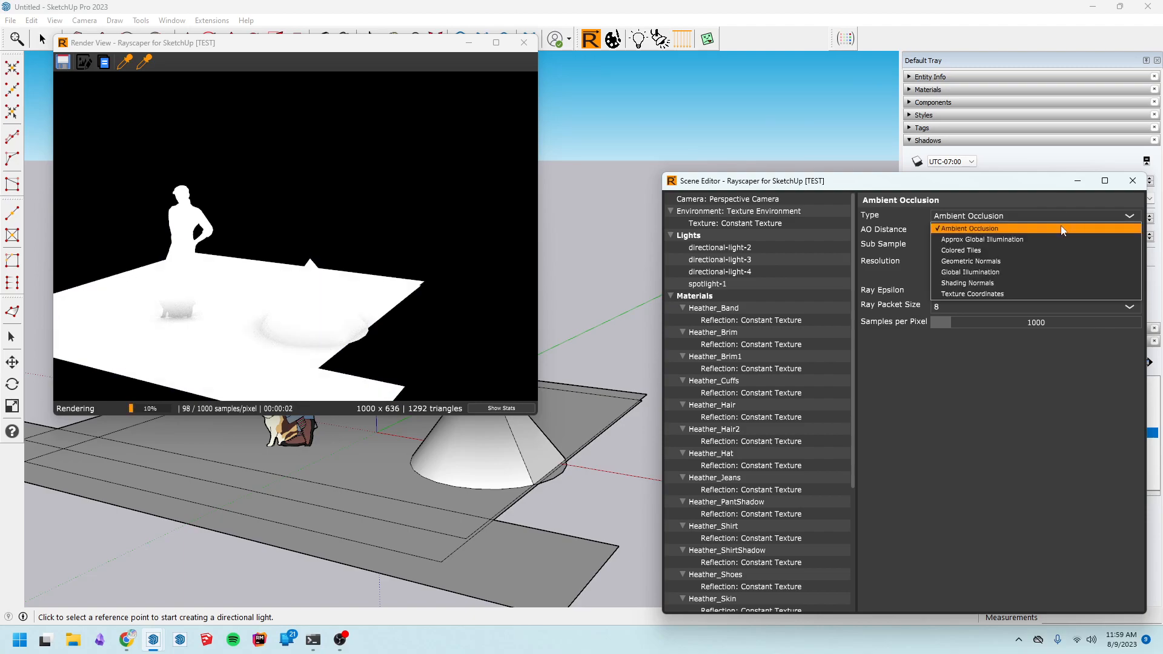
click(1079, 261)
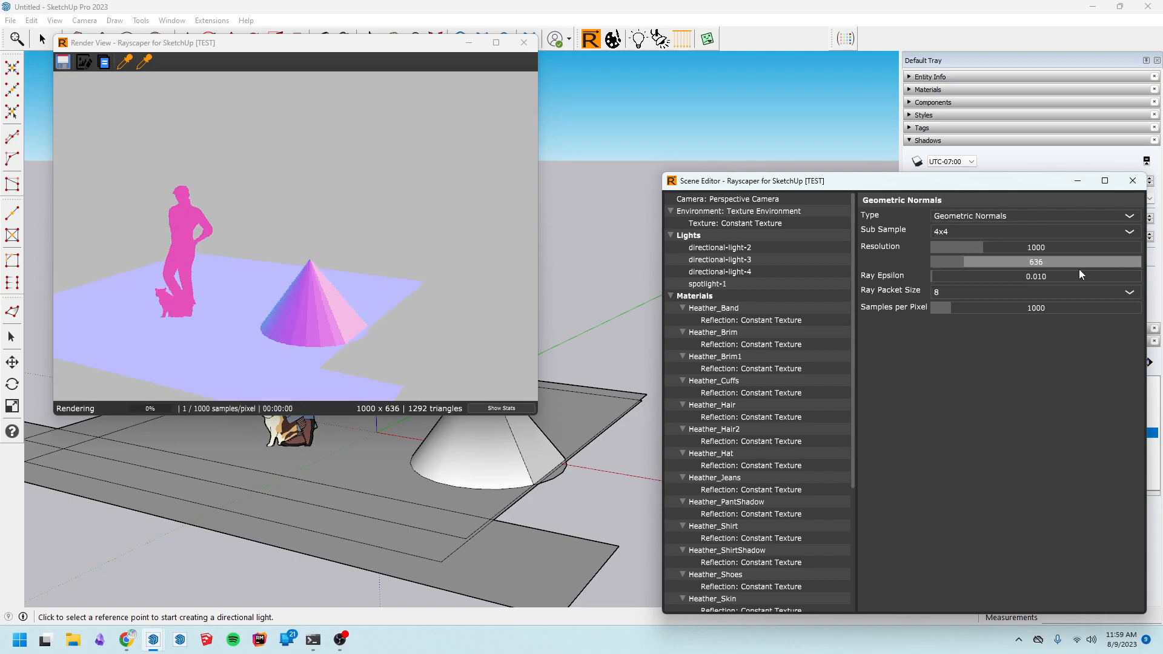
Set the render method's sub sample to 8x8
click(1065, 217)
click(1070, 340)
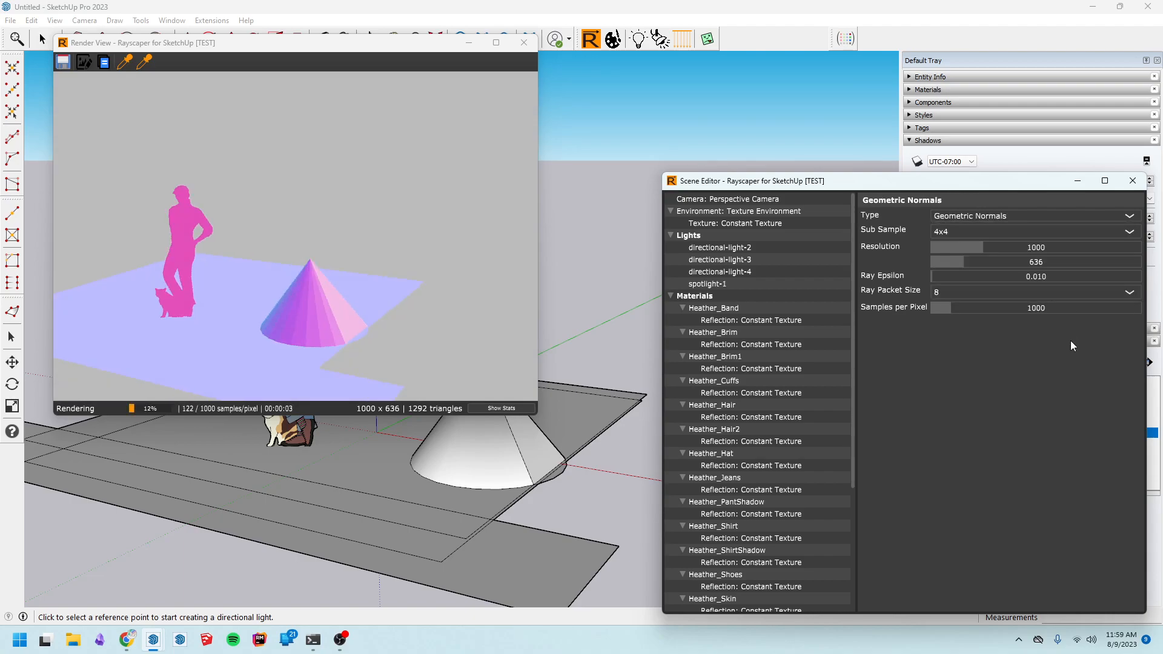
drag(852, 282, 851, 282)
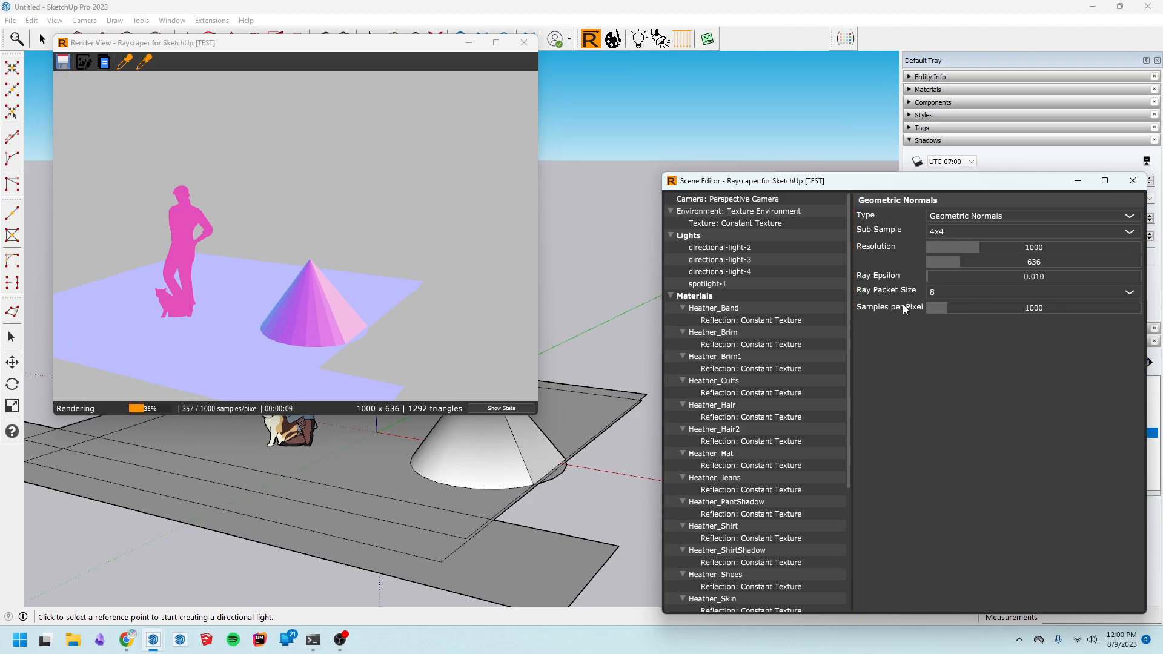
click(972, 231)
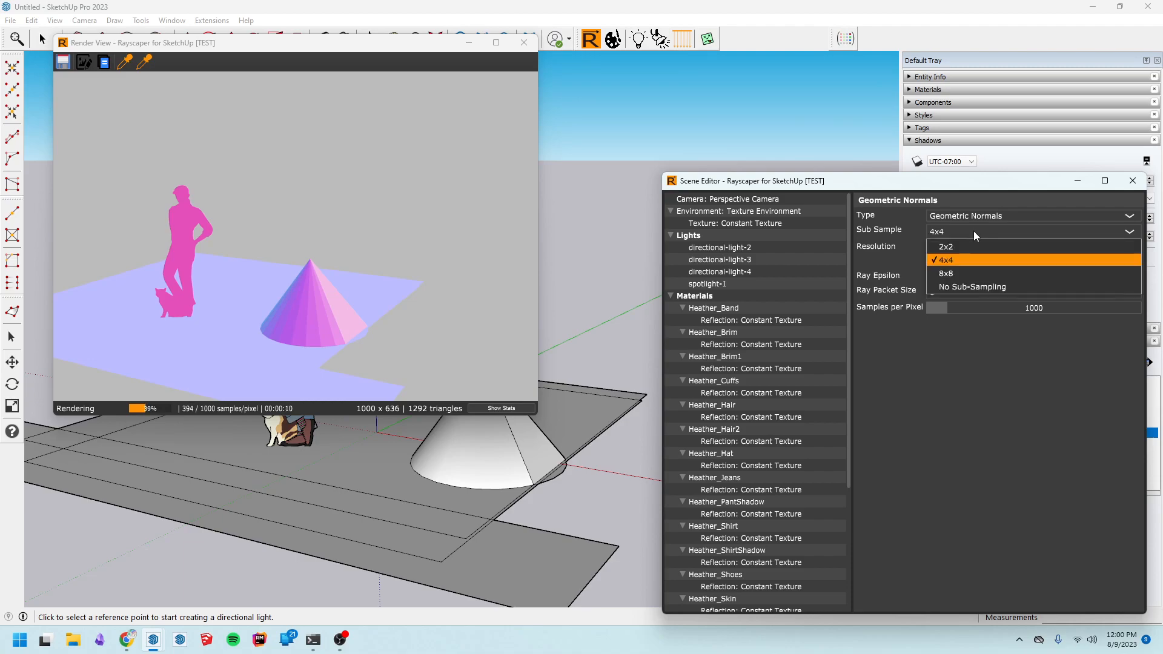
click(974, 272)
Try Global Illumination, then set the render method type to Approx Global Illumination
mouse_move(602, 407)
middle_down()
mouse_move(484, 408)
mouse_move(455, 474)
mouse_move(631, 398)
mouse_move(617, 361)
mouse_move(647, 340)
mouse_move(643, 363)
mouse_move(676, 272)
mouse_move(662, 358)
mouse_move(545, 433)
middle_up()
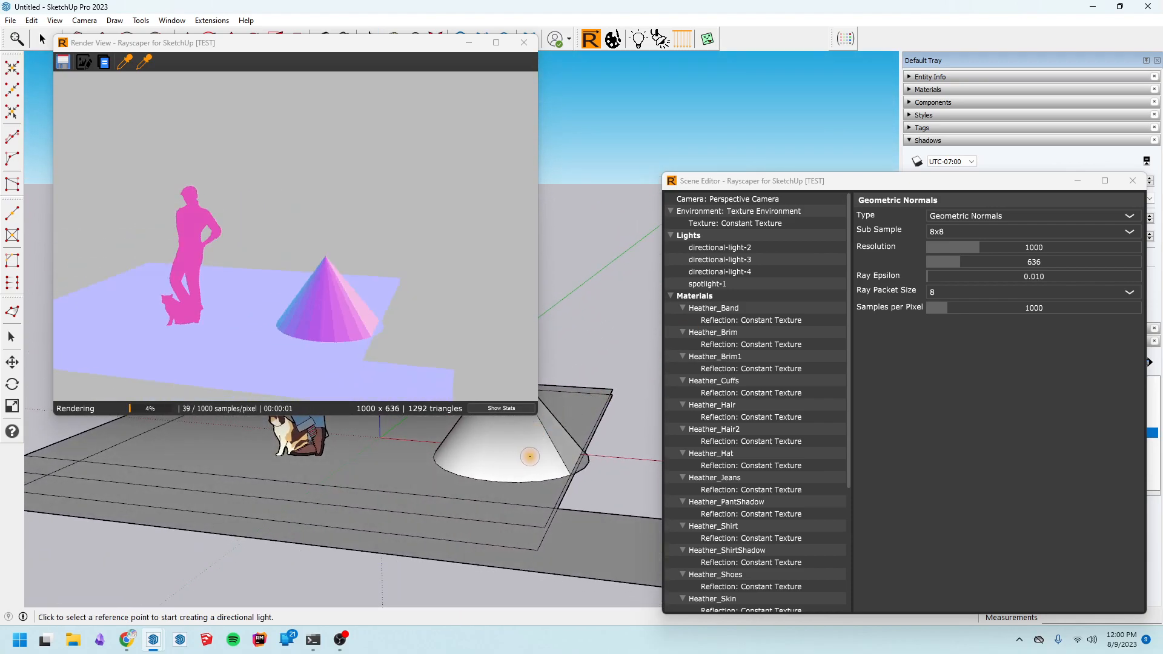
drag(849, 308, 841, 353)
drag(244, 50, 287, 103)
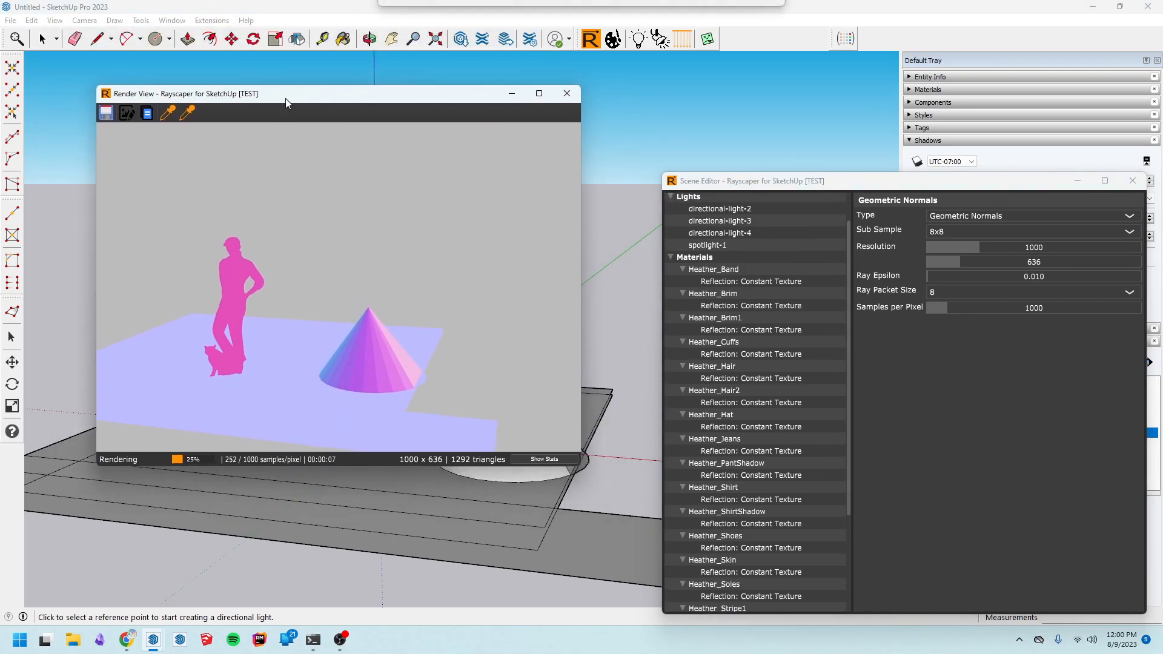
click(976, 215)
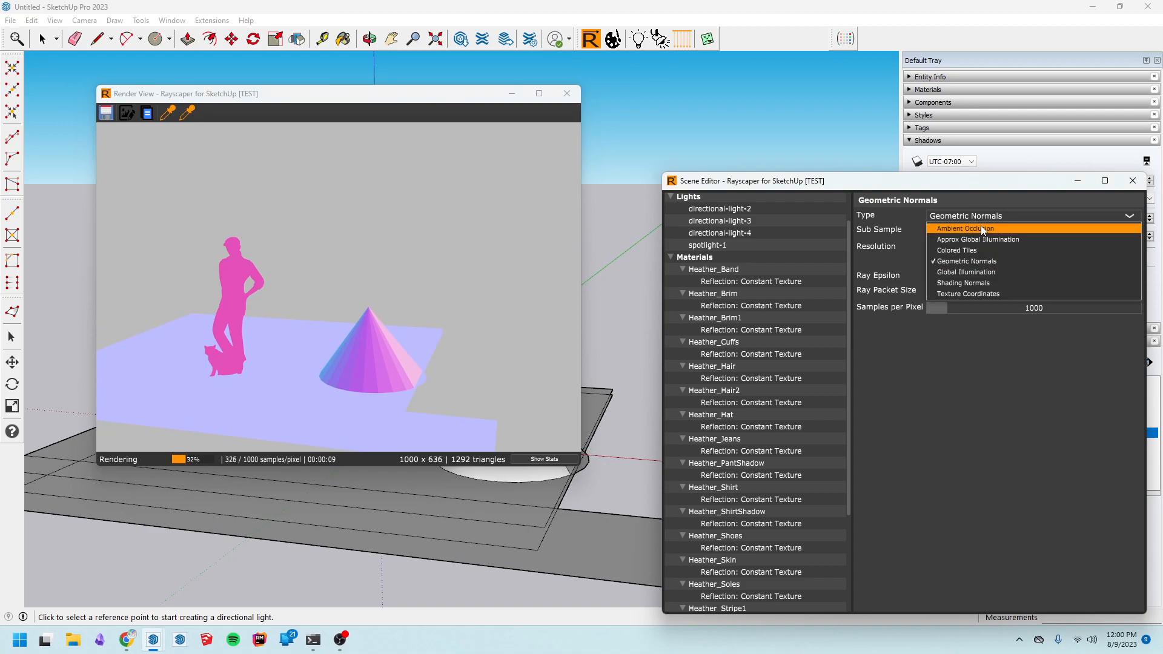
click(1000, 273)
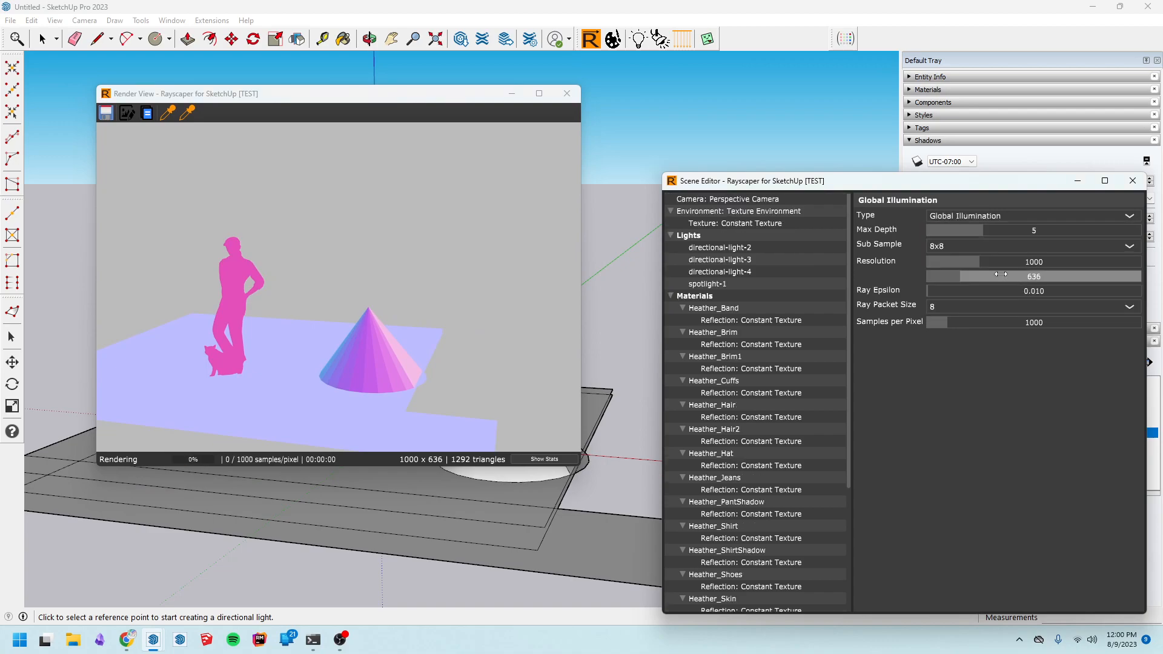
click(987, 218)
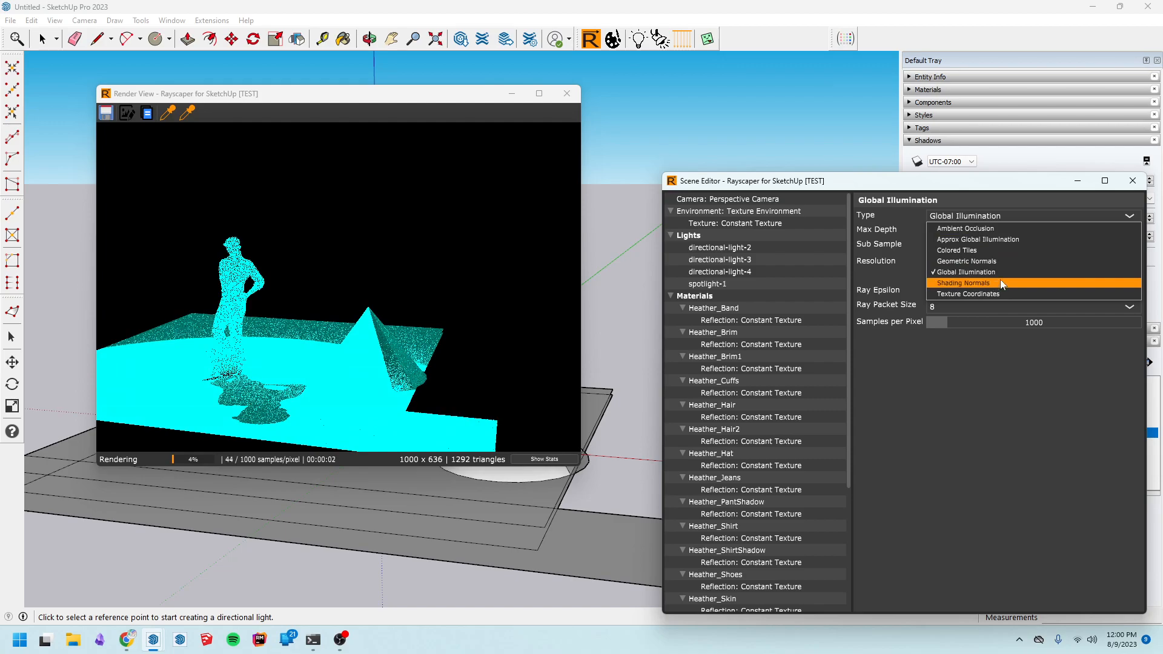
click(999, 240)
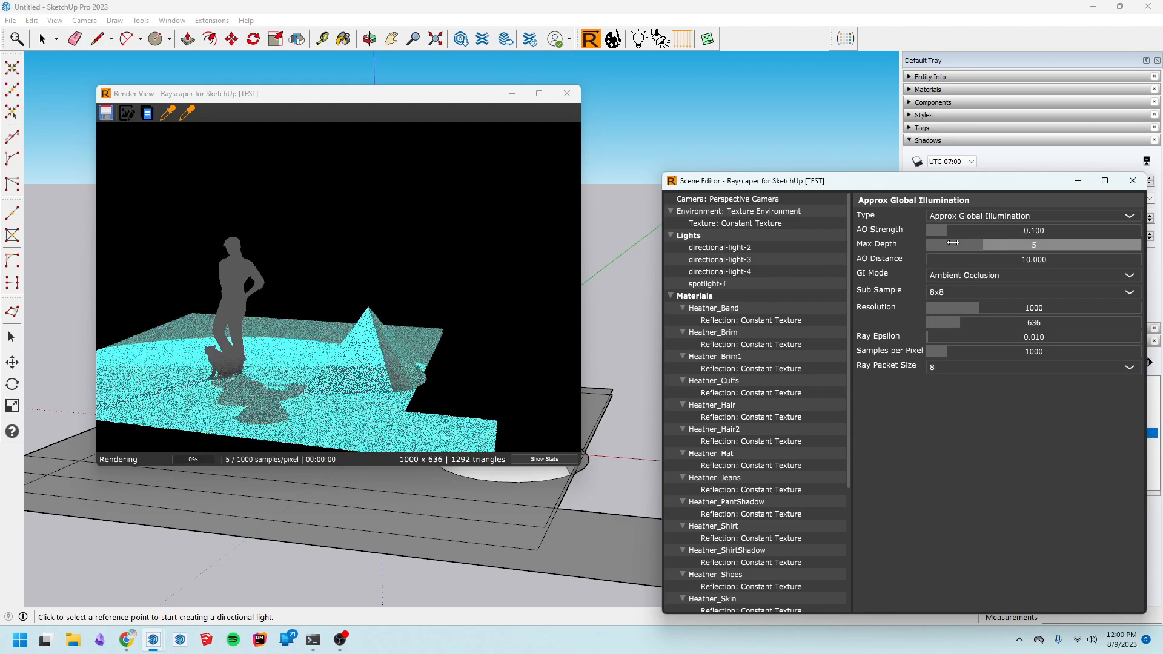
Turn on the texture environment's On option
click(763, 199)
click(770, 211)
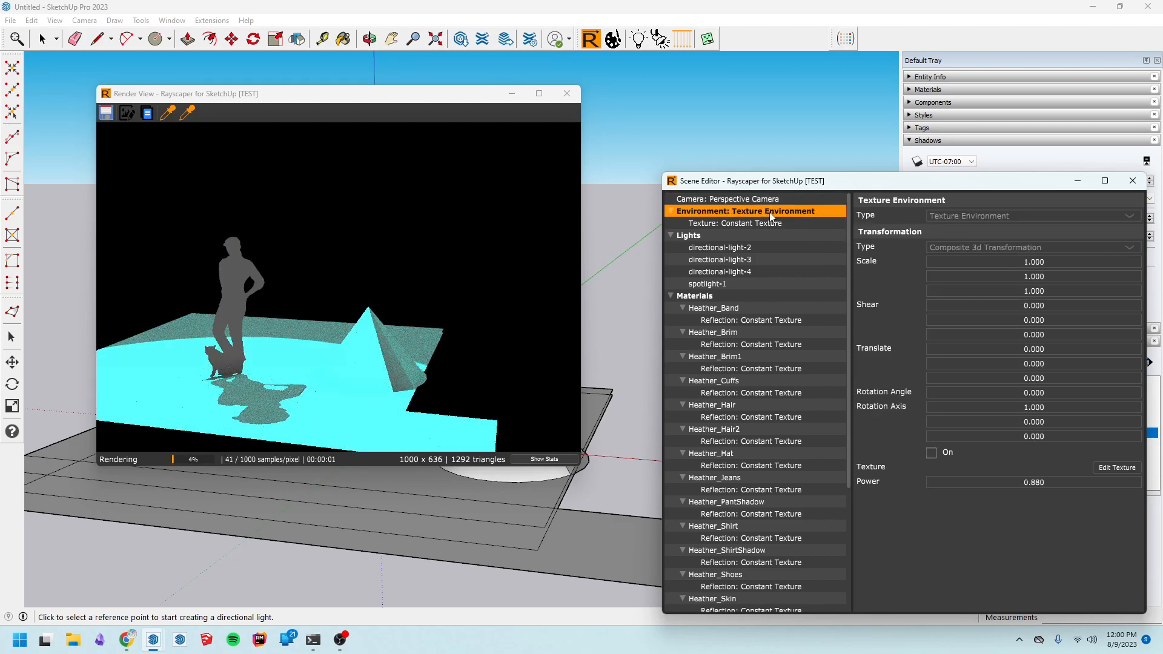
click(931, 453)
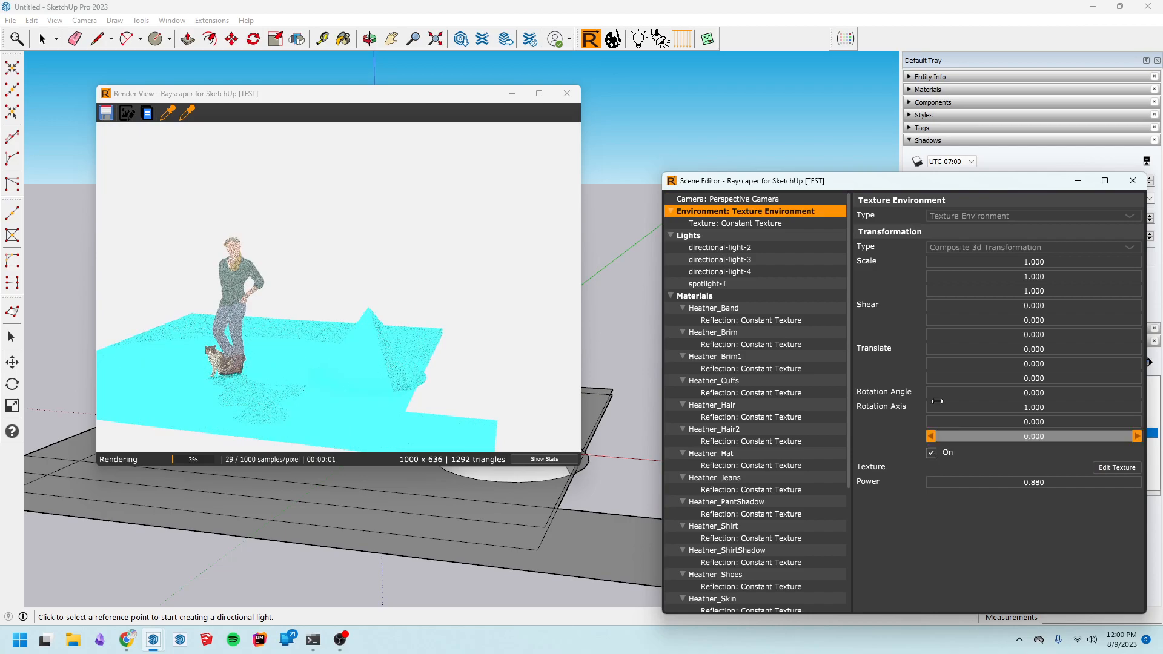
Delete the spotlight and the directional light above the figure from the model
mouse_move(431, 94)
mouse_down()
mouse_move(685, 139)
mouse_move(1035, 154)
mouse_up()
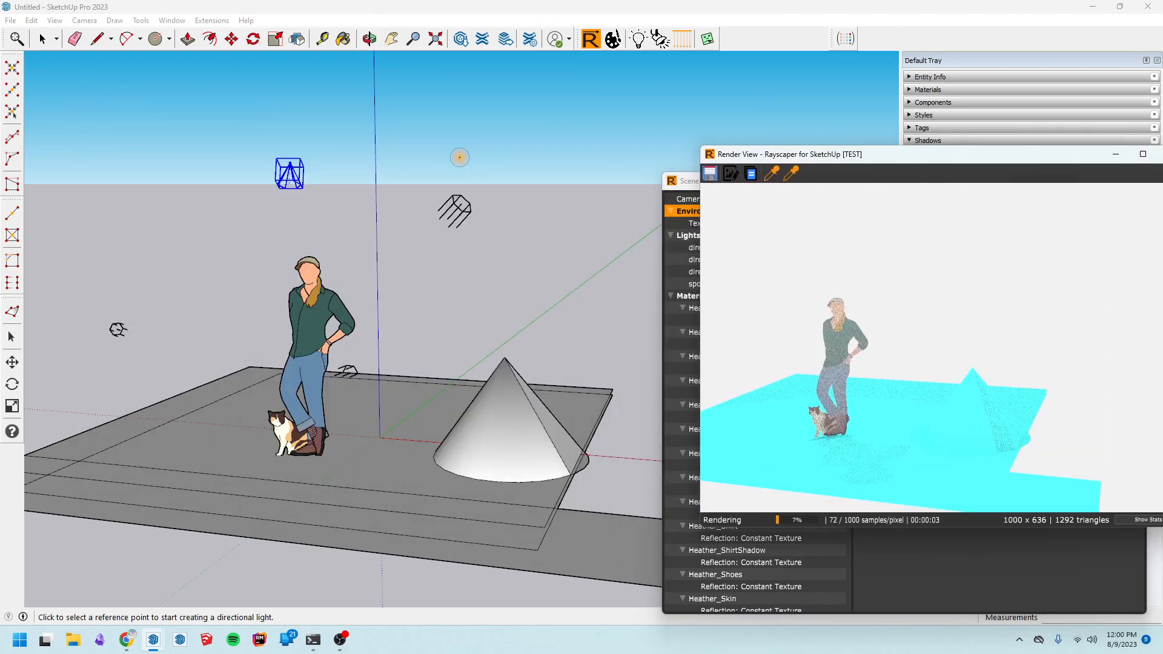
click(42, 39)
click(241, 129)
drag(241, 128, 543, 245)
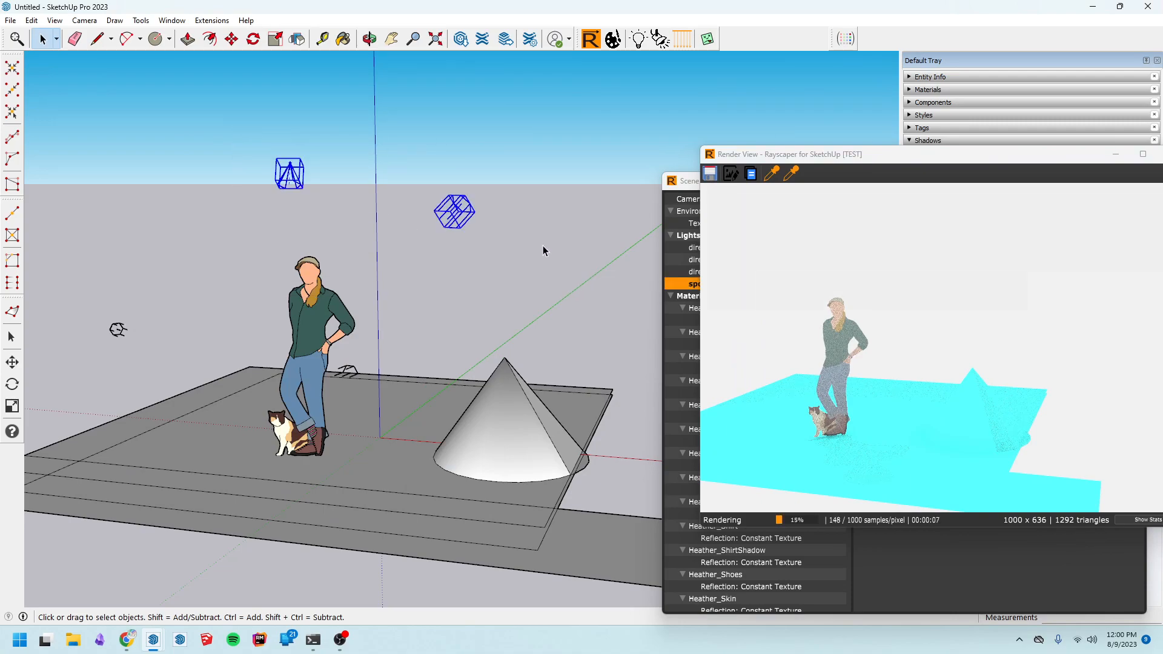
key(Delete)
Delete the remaining directional light near the ground
click(353, 373)
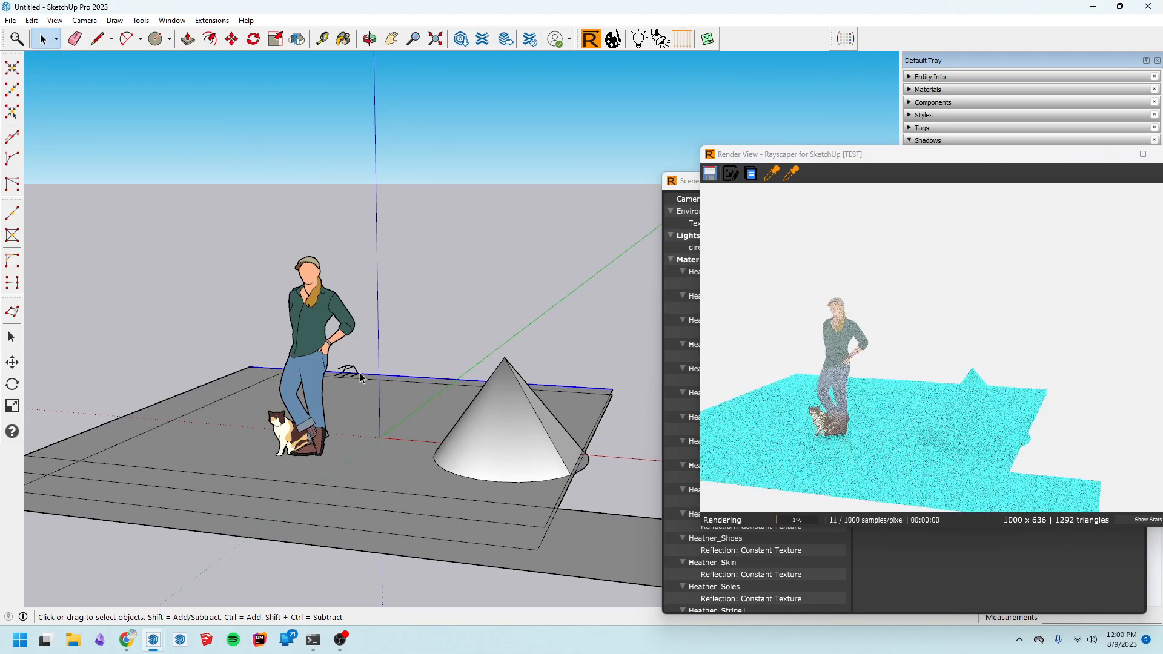
click(356, 368)
key(Delete)
Use the material picker on the render to identify the figure's shirt, skin and jeans materials
drag(942, 155, 349, 68)
drag(775, 183, 755, 90)
drag(424, 71, 428, 85)
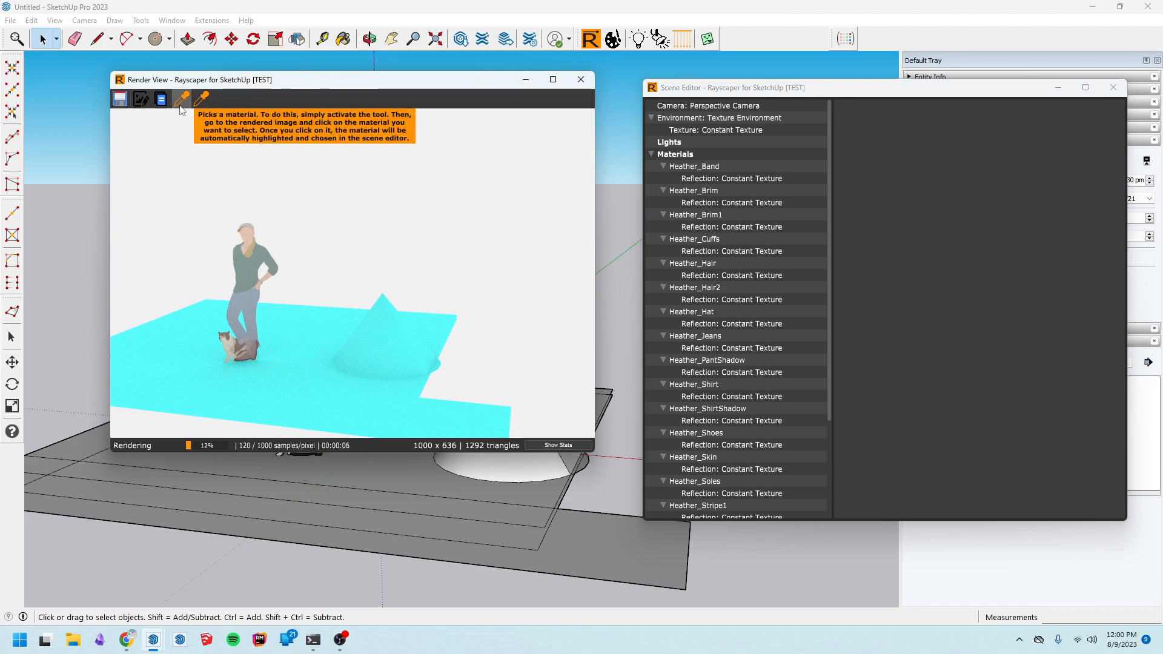
click(181, 109)
click(246, 279)
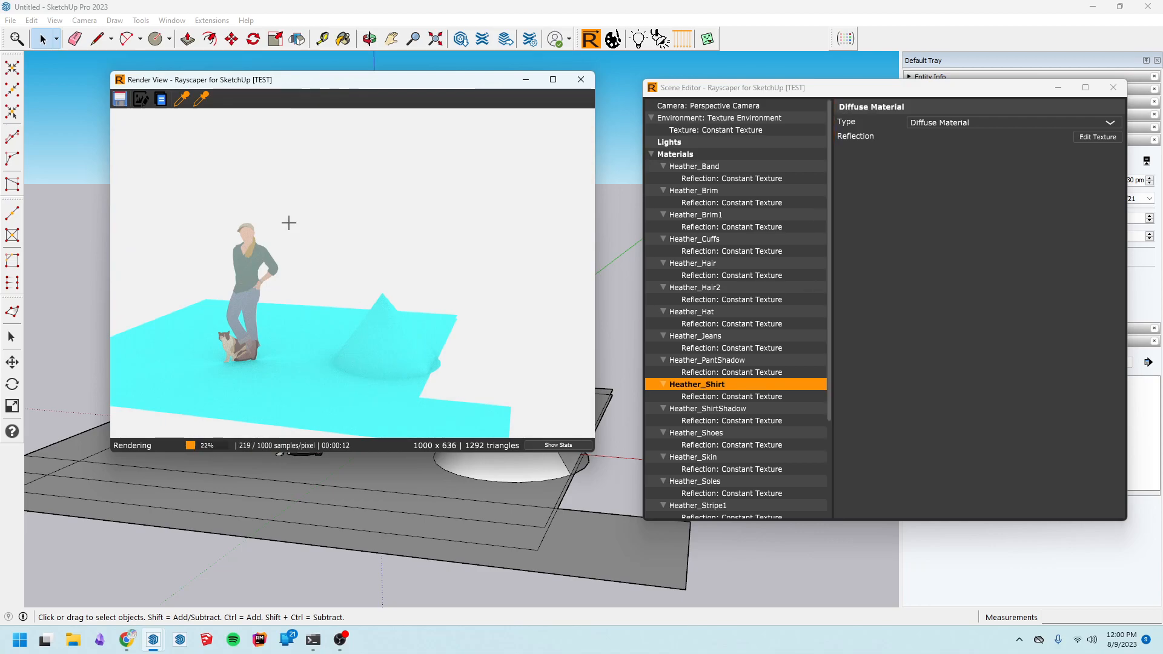
click(247, 234)
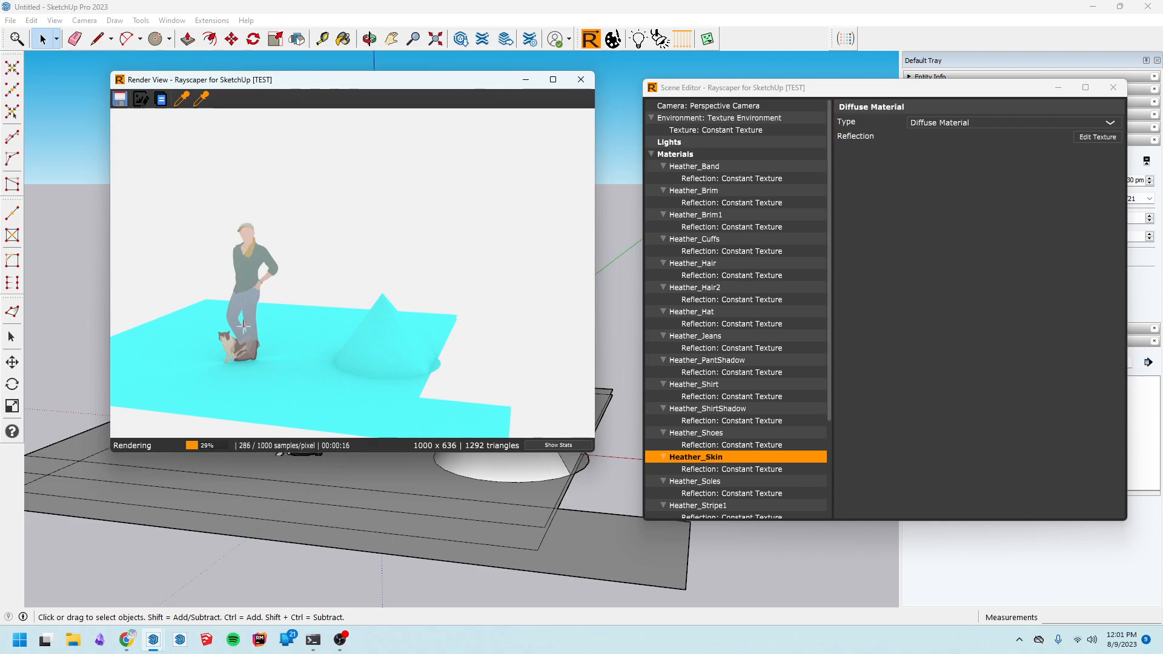
click(228, 340)
click(243, 296)
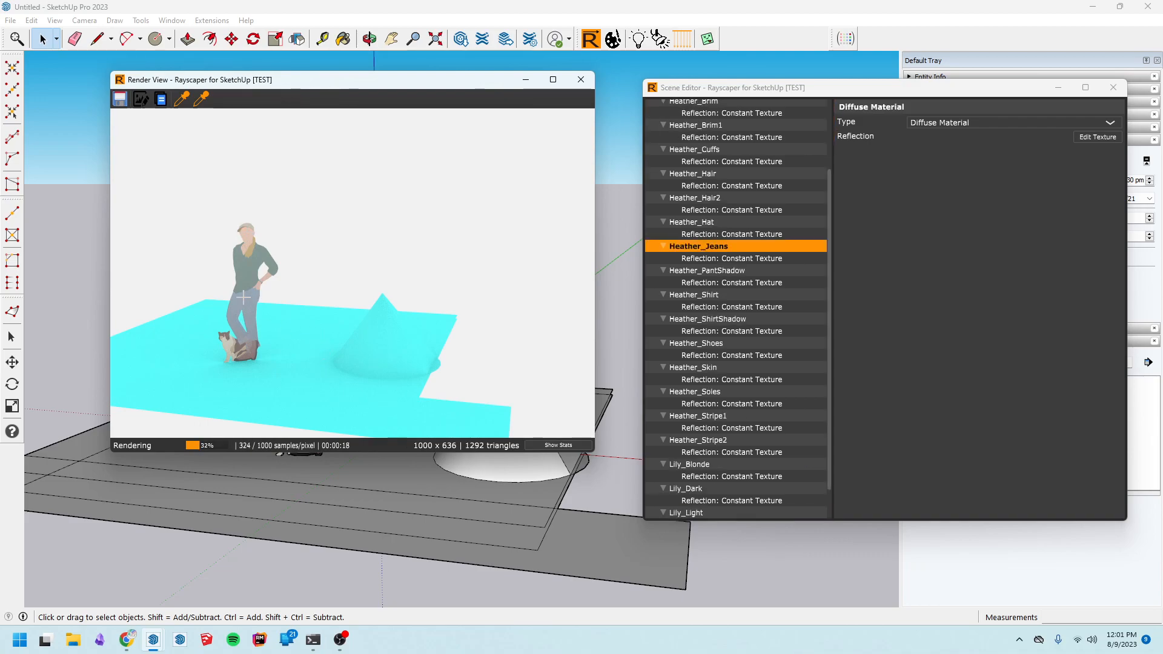
click(250, 270)
Change the Heather_Skin reflection colour to green 269401
click(247, 233)
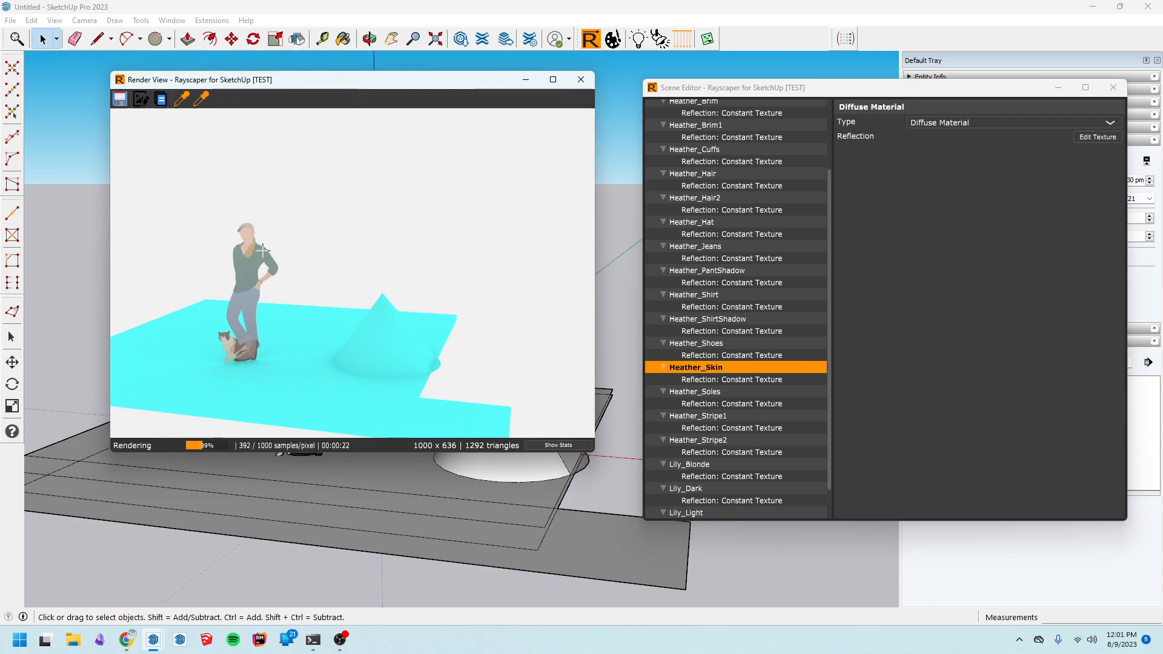
click(1097, 136)
click(1005, 142)
click(861, 113)
drag(881, 112, 882, 194)
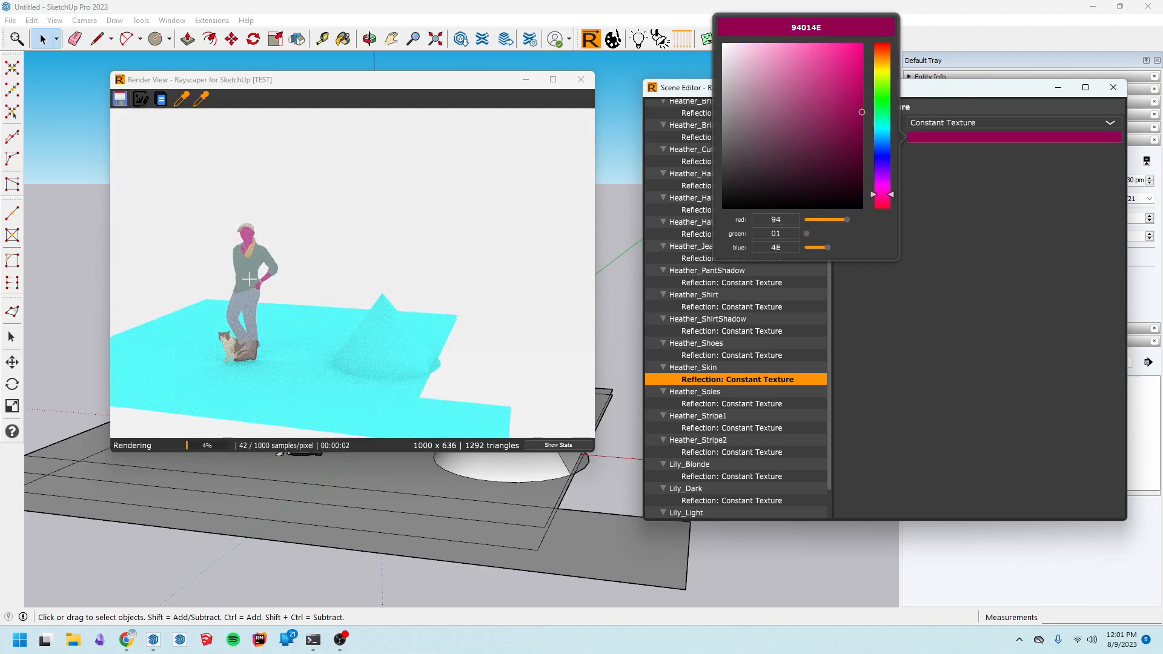
click(885, 91)
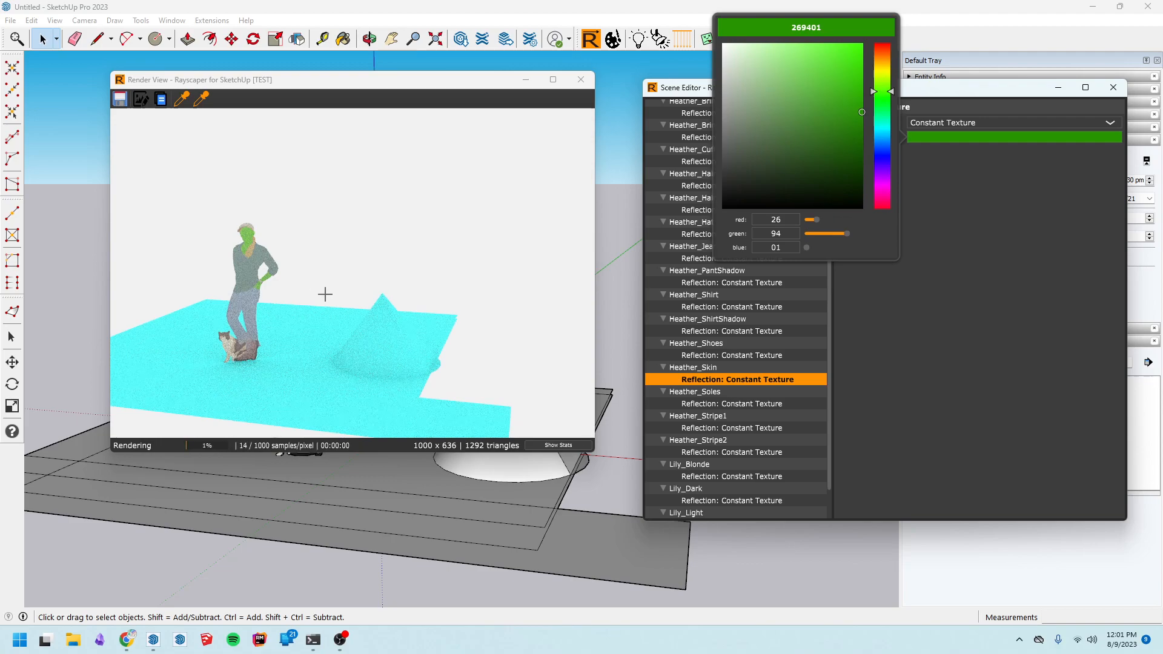
Set the perspective camera's lens radius to 10
click(227, 304)
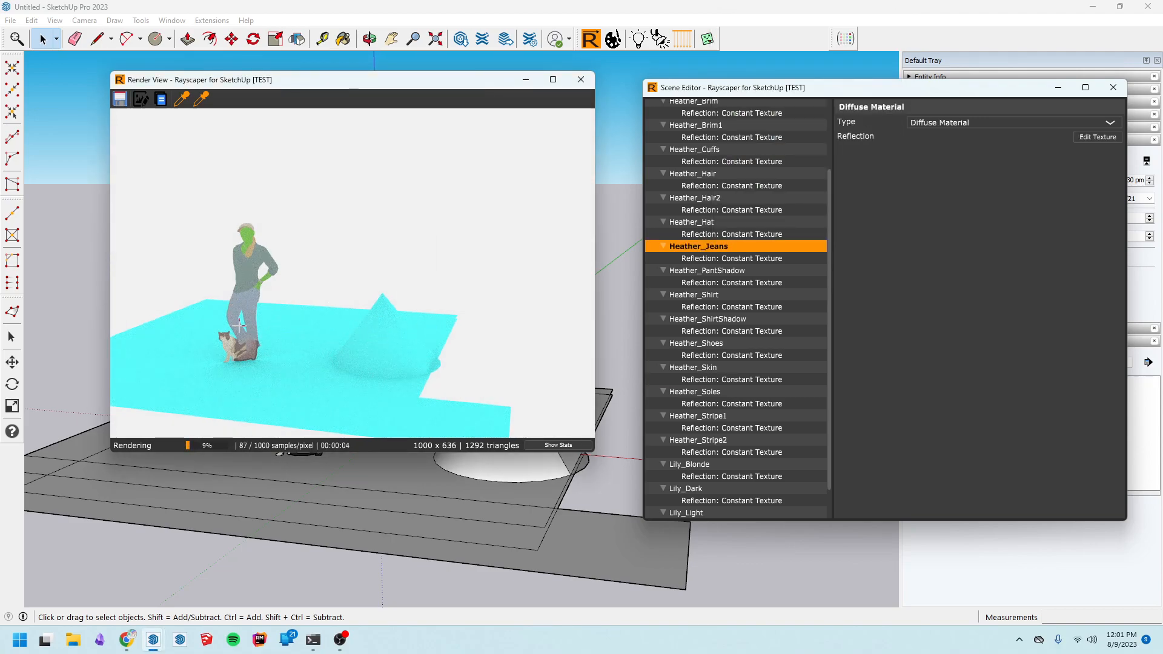
click(230, 345)
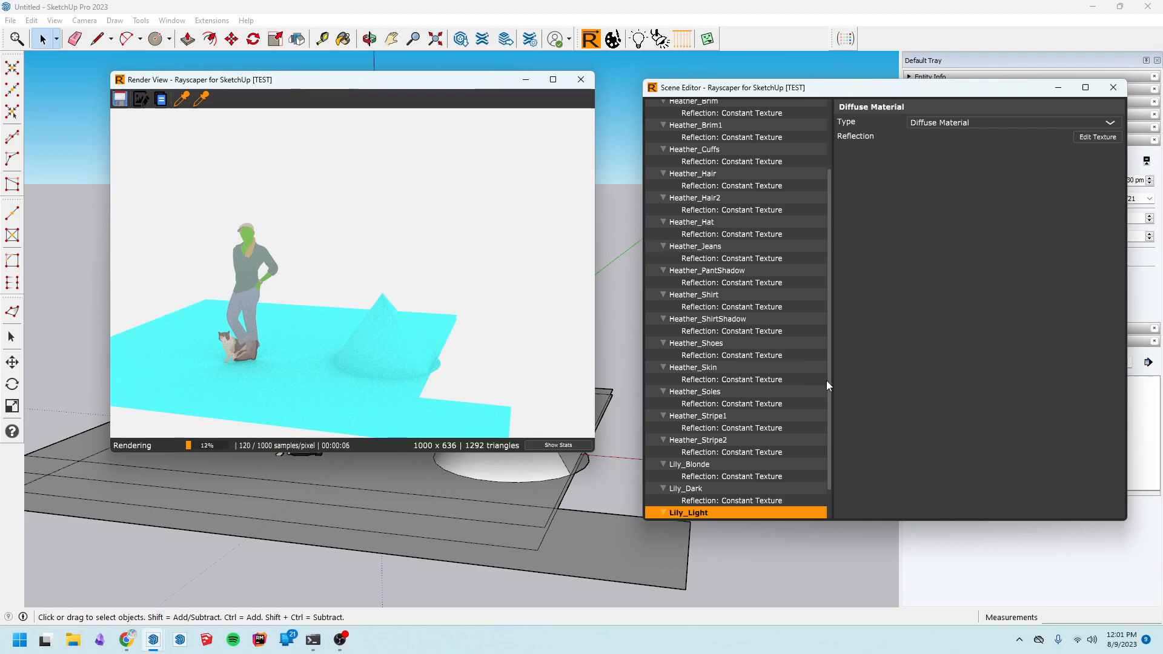
scroll(827, 381, down, 2)
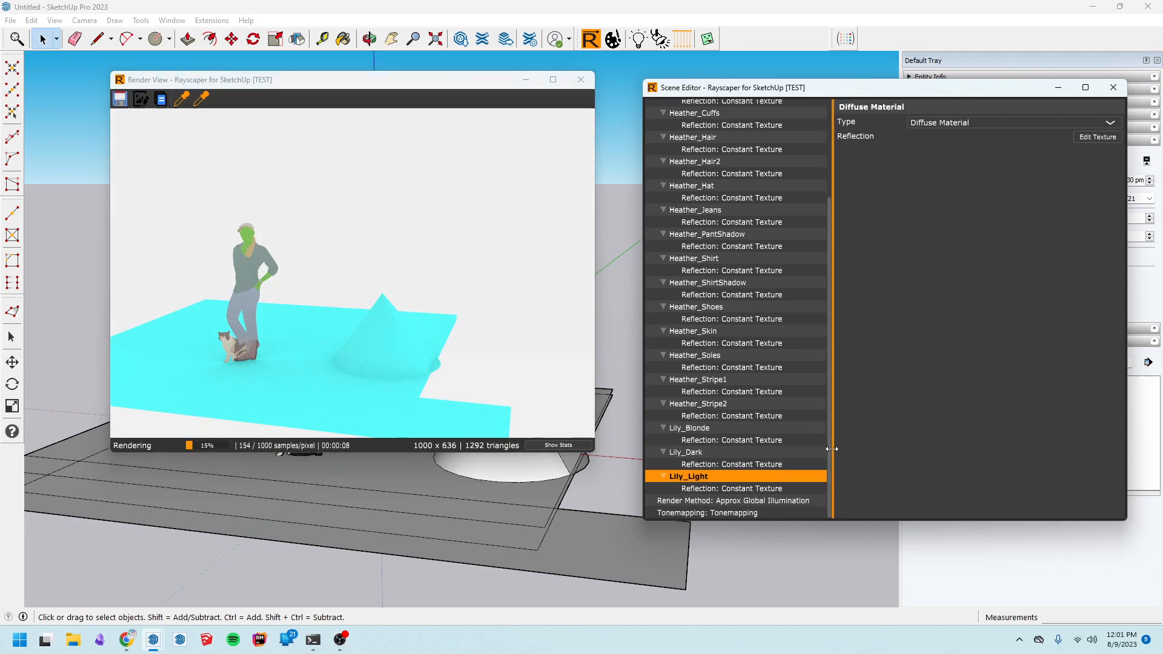
drag(826, 449, 749, 184)
click(738, 105)
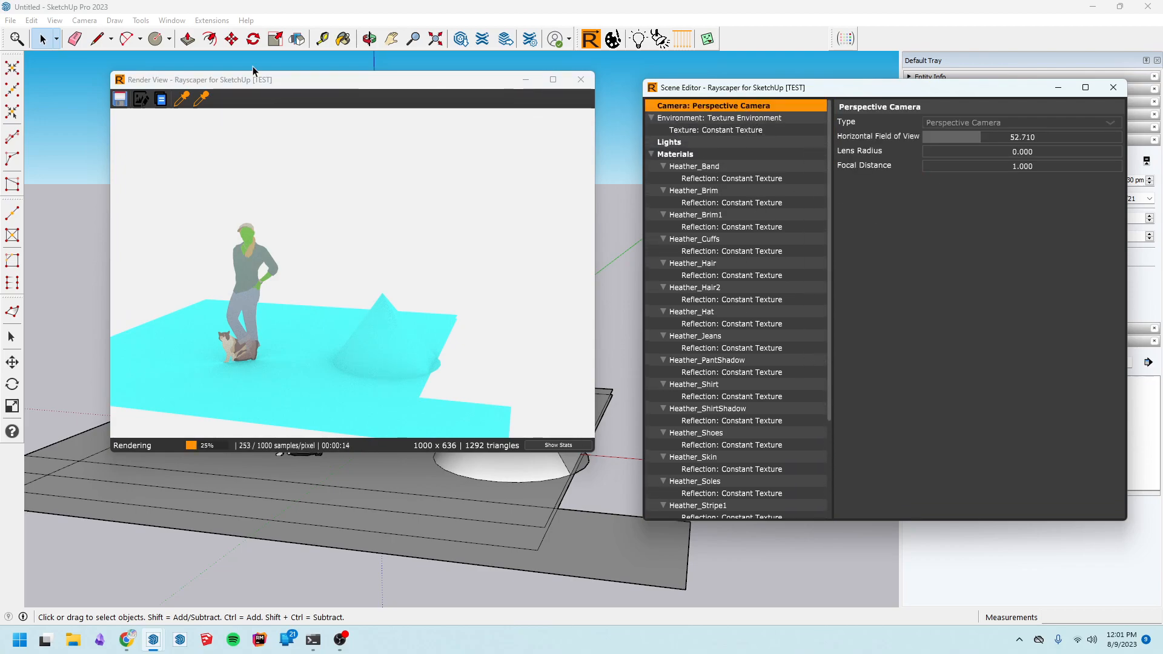
click(206, 102)
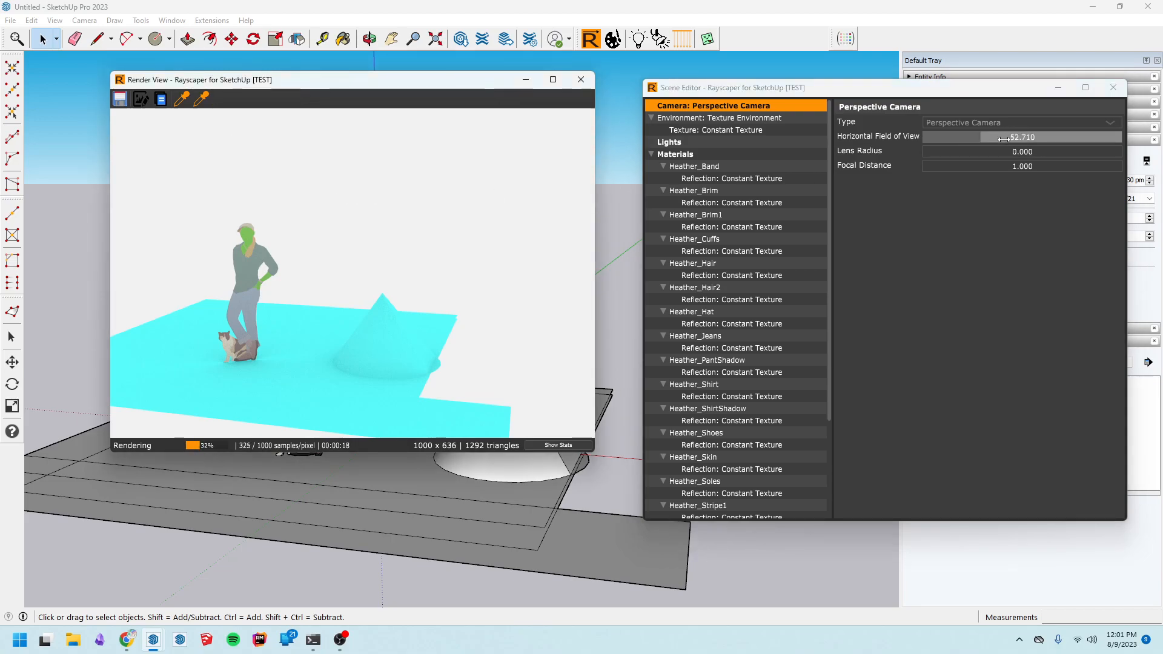
click(981, 154)
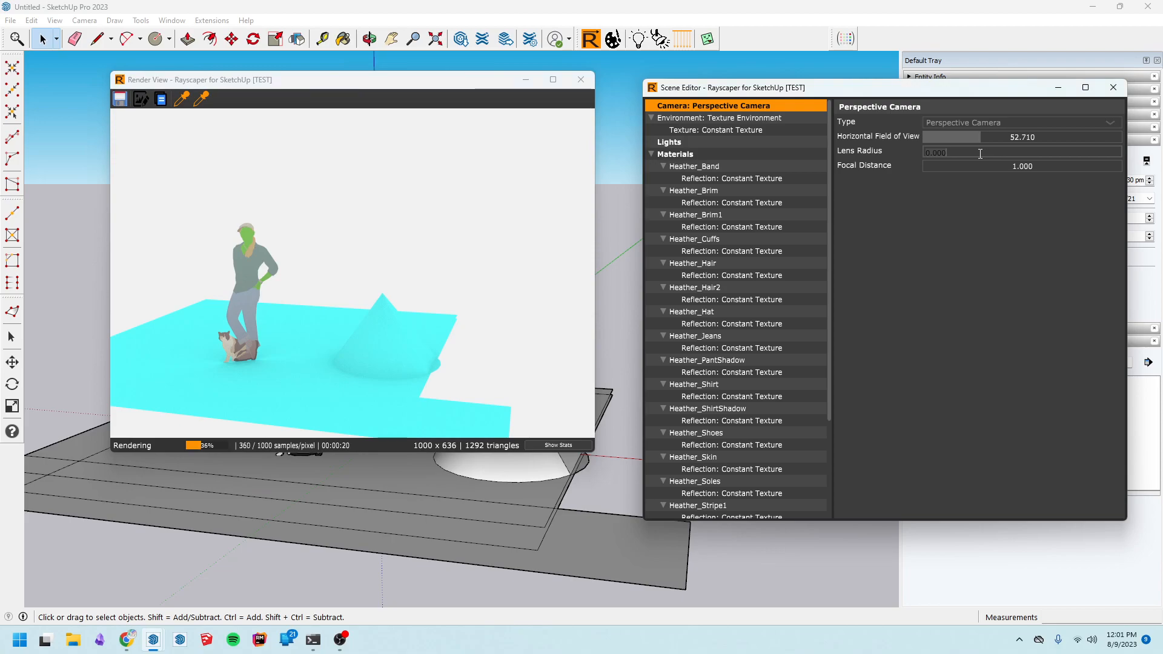
key(Return)
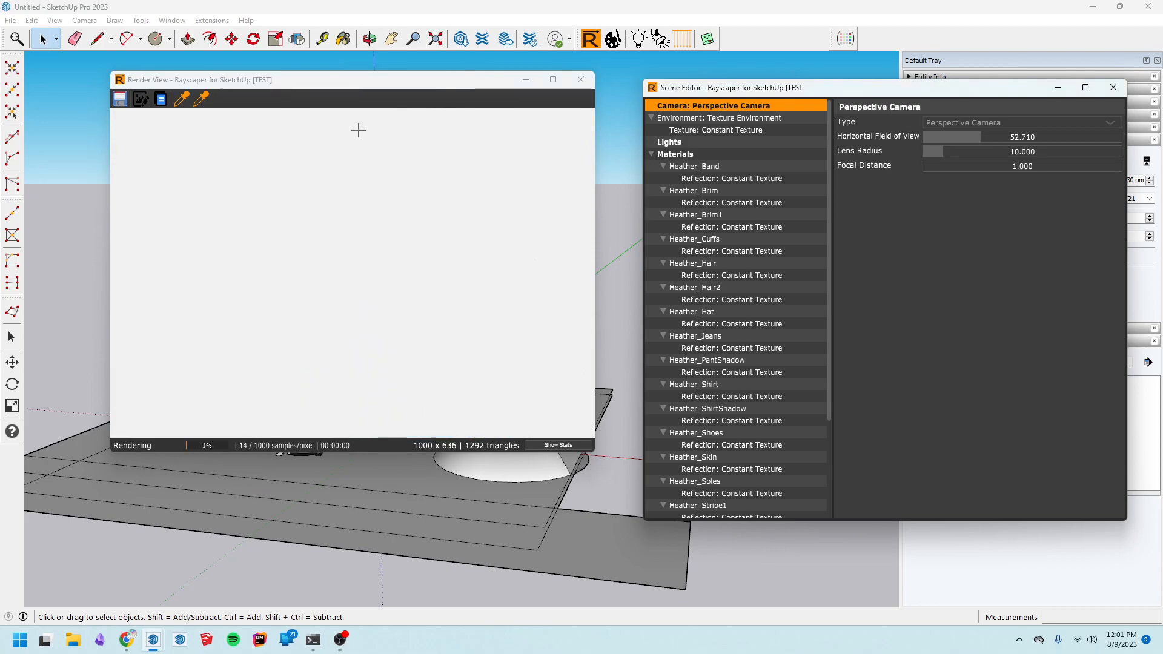
Pick the camera focal distance on the figure and raise the lens radius to about 62.4
click(227, 315)
click(247, 304)
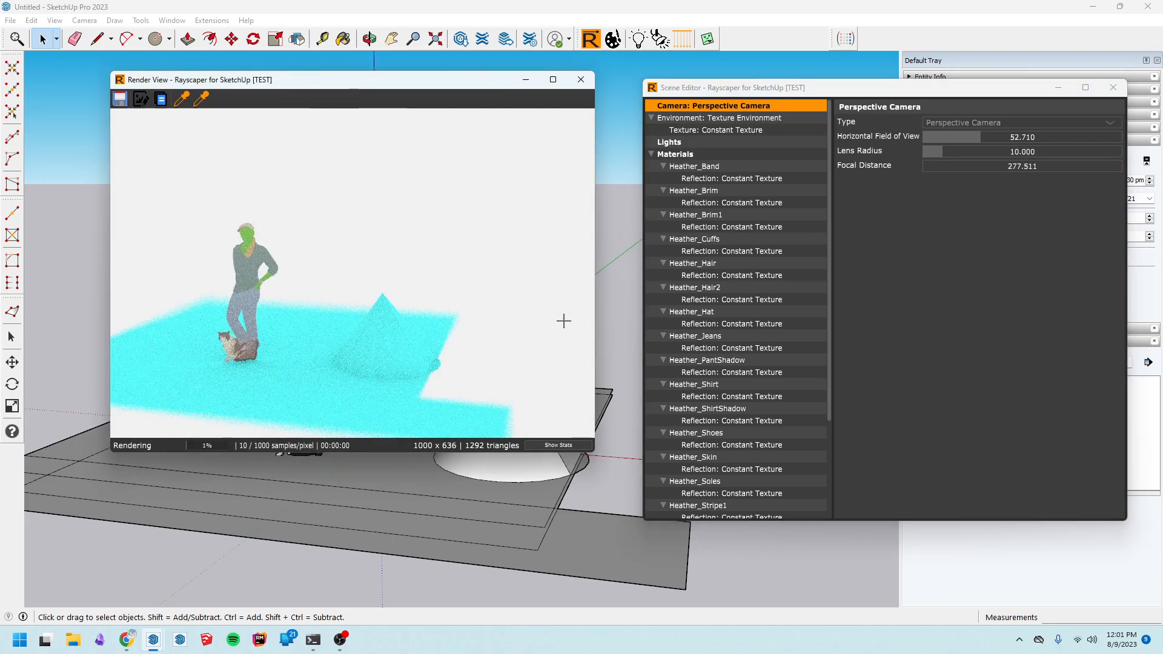
click(366, 364)
click(246, 287)
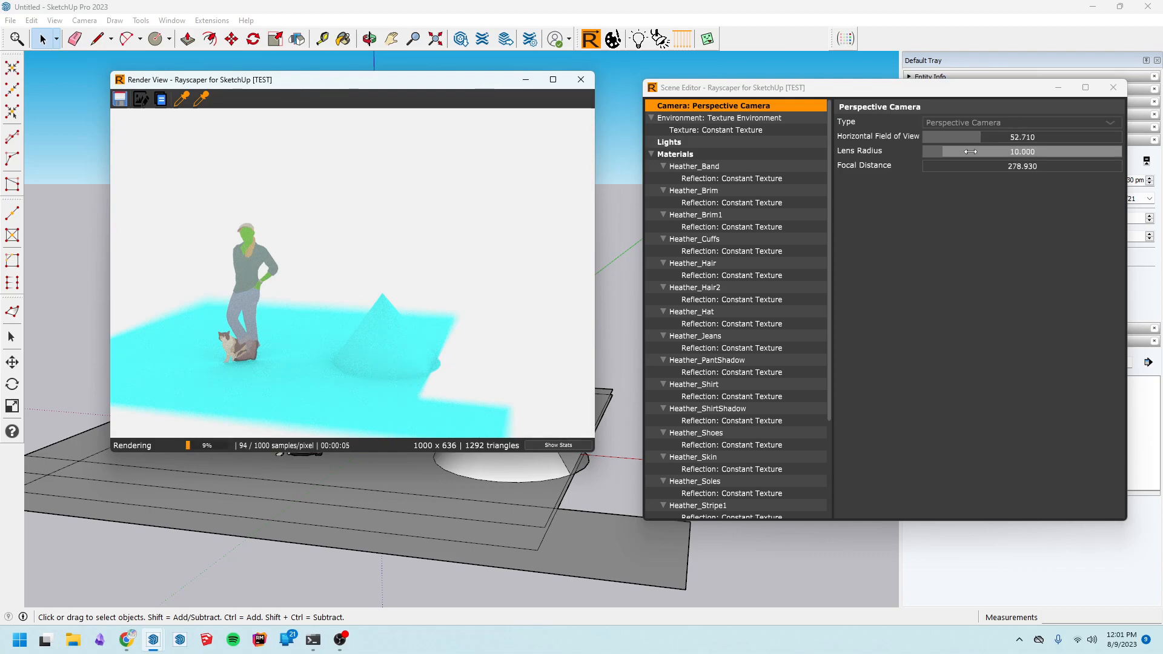
drag(961, 152, 1096, 152)
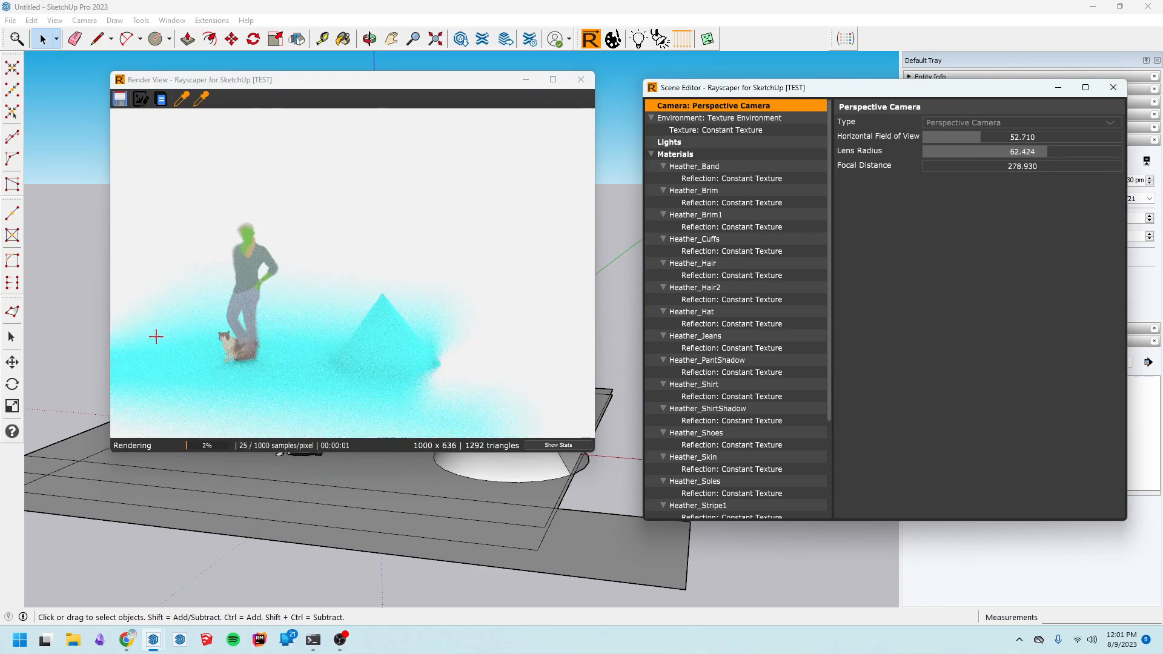
click(255, 268)
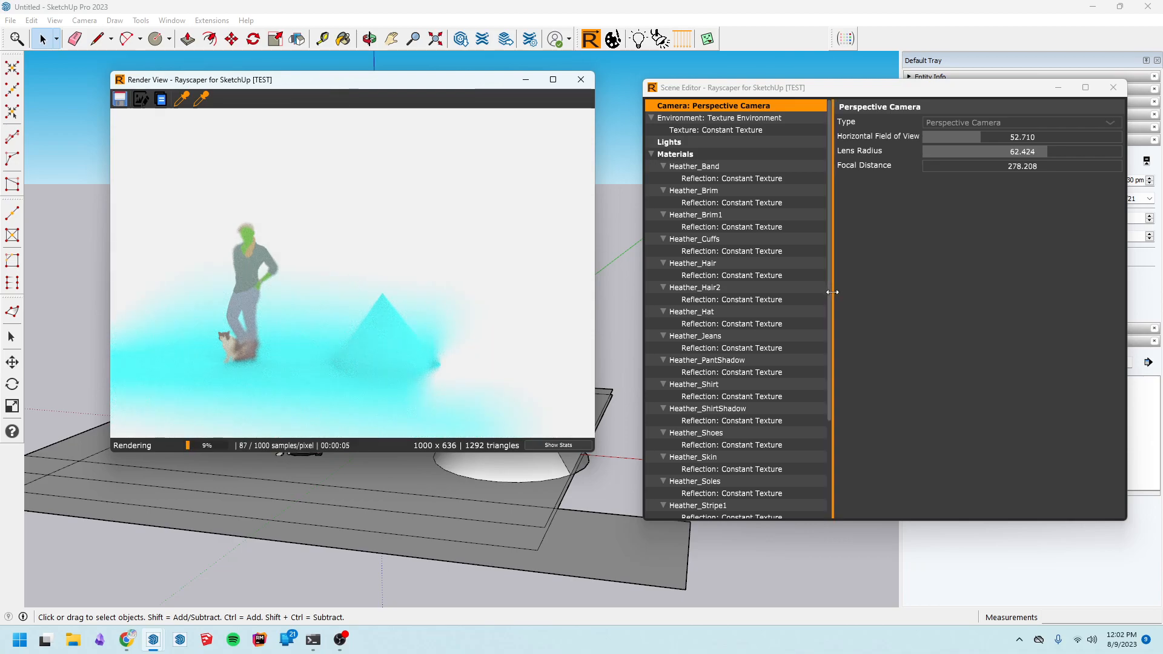
Open the render method and tonemapping settings in the scene editor
drag(828, 296, 815, 425)
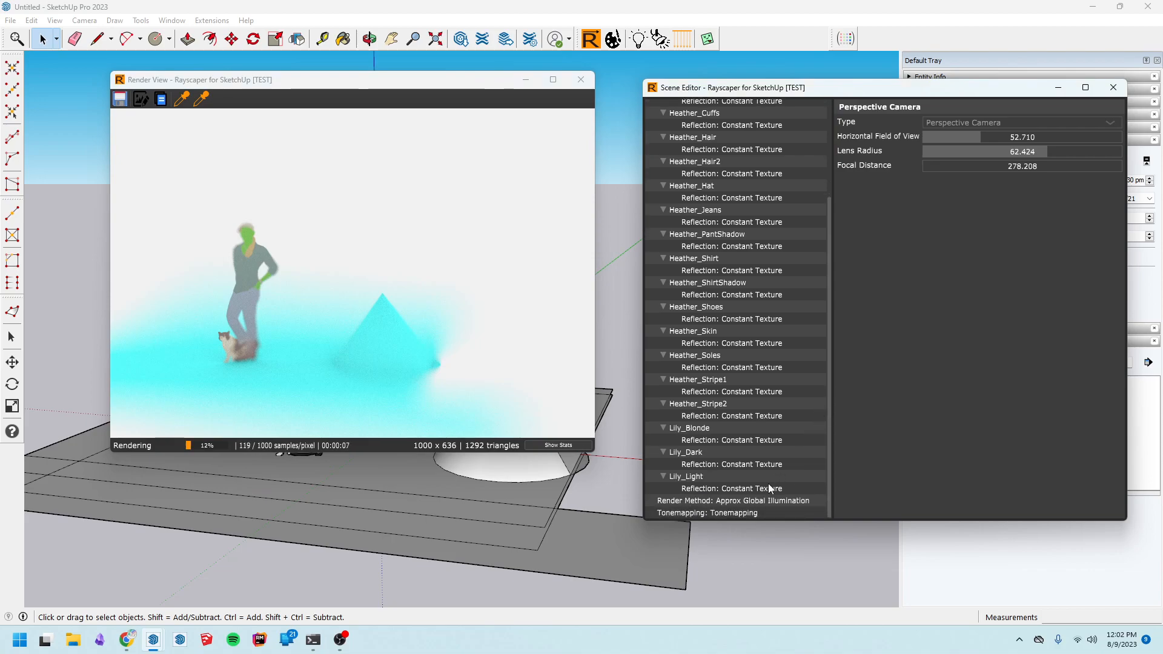
click(768, 500)
click(771, 514)
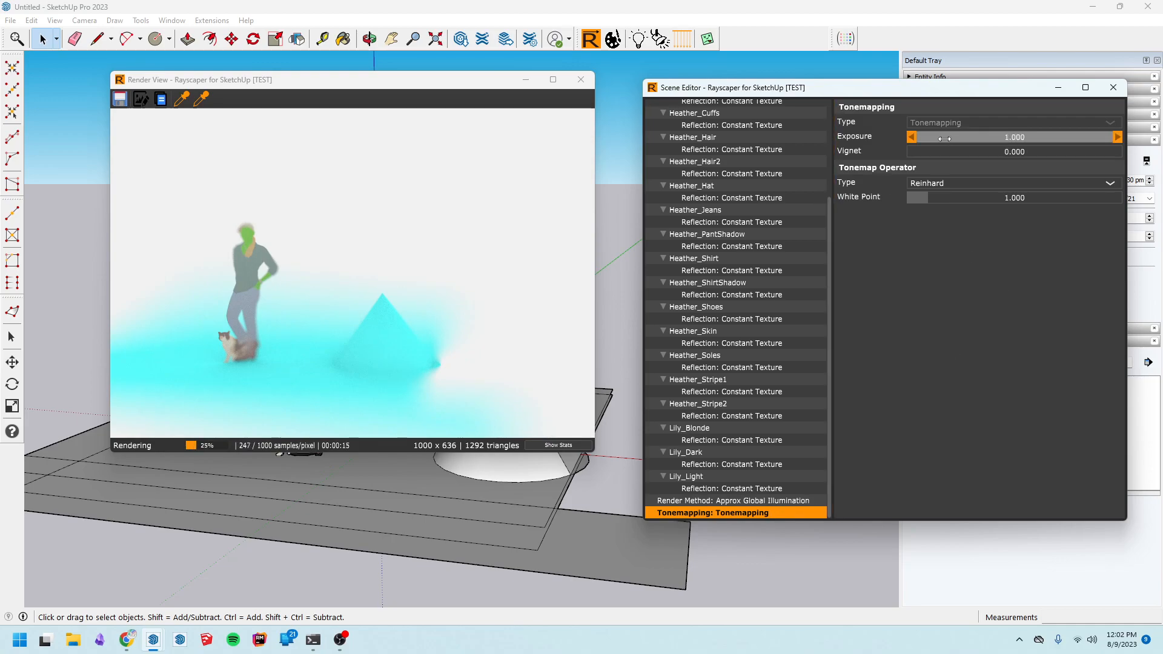
Try tonemapping exposure values of 5 and 0.1, then restore the exposure to 1
double_click(1023, 137)
text(5)
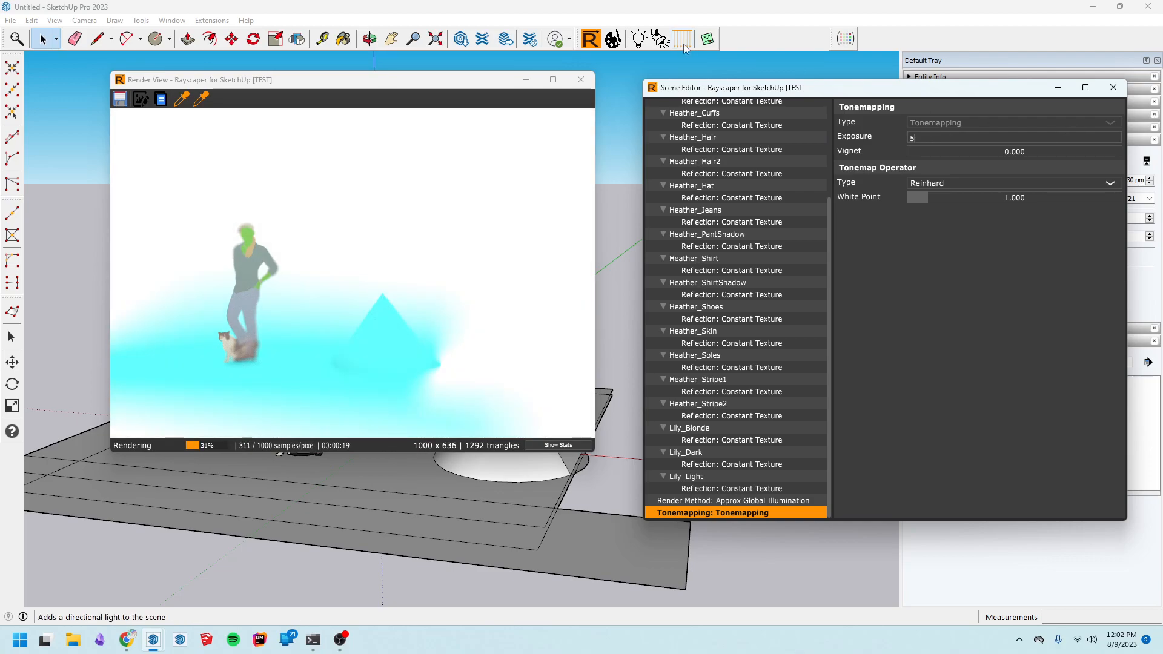
key(Return)
click(682, 40)
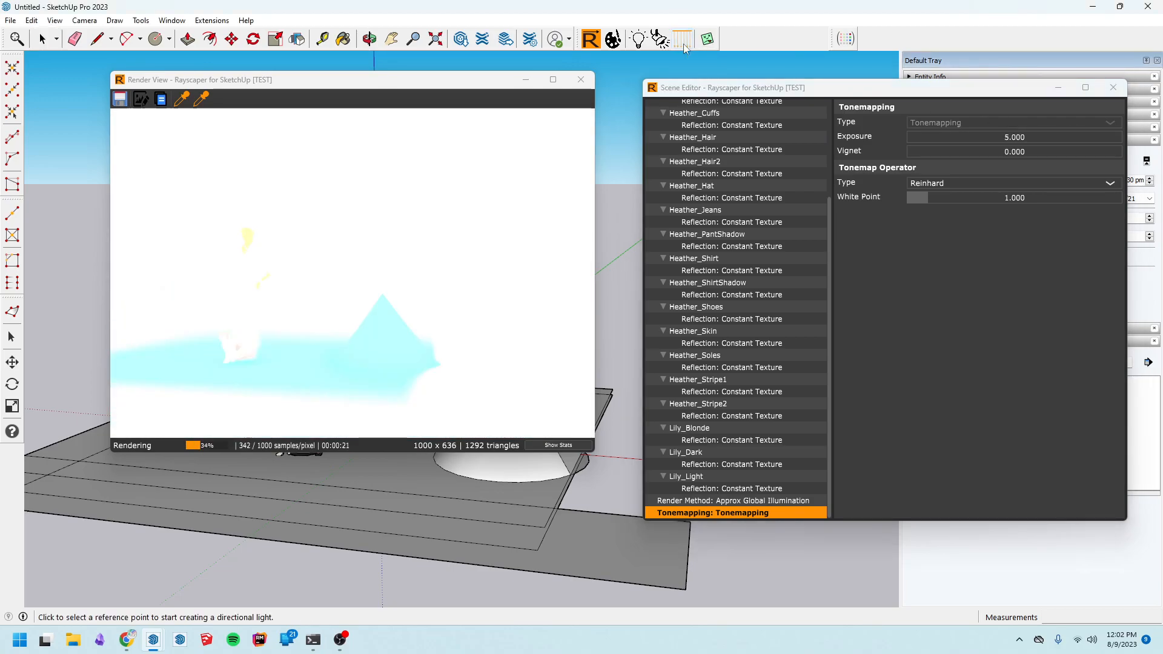
text(0.1)
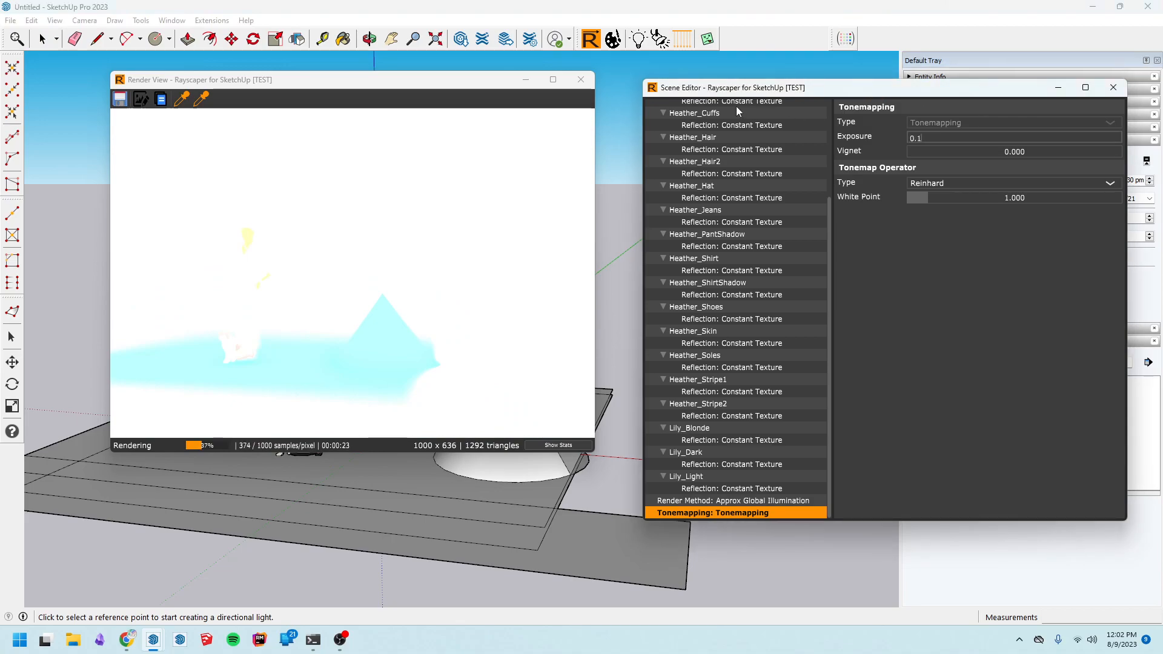
key(Return)
click(1036, 141)
text(1)
key(Return)
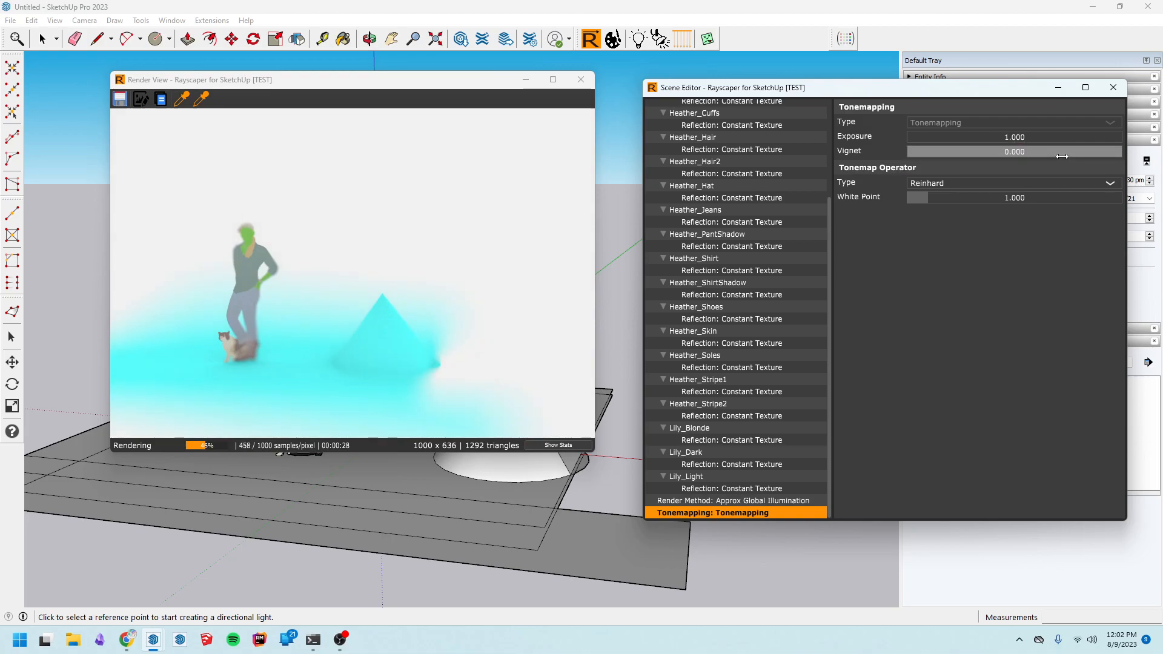
Set the tonemapping vignette to 1
drag(1062, 156, 1060, 157)
click(974, 154)
text(1)
key(Return)
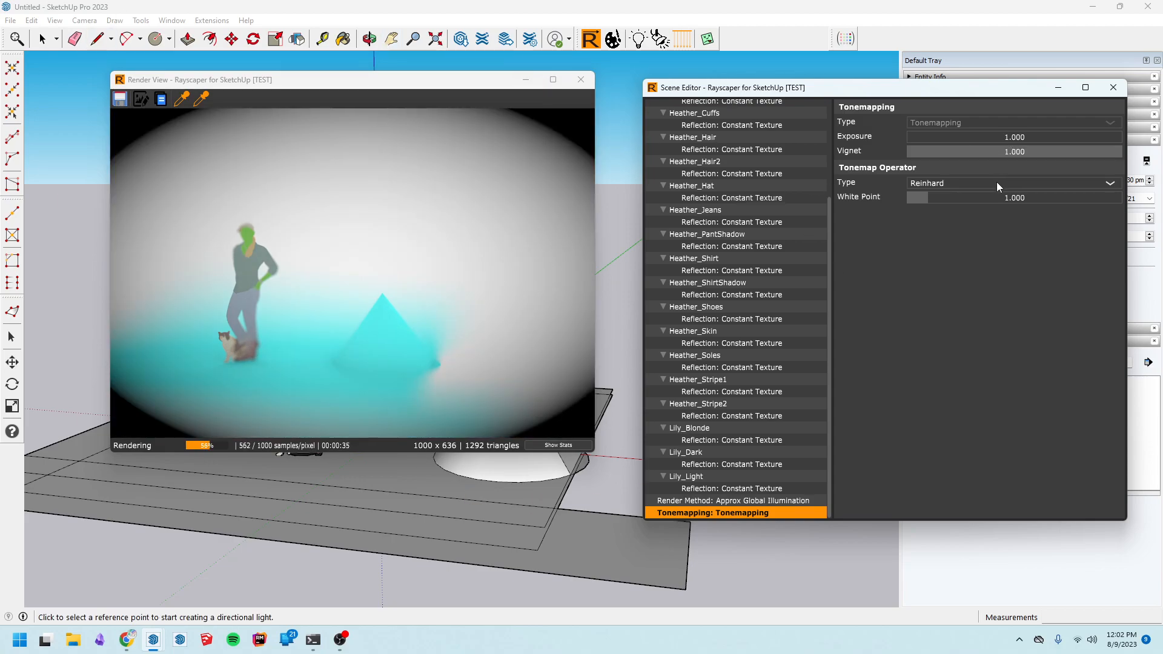
Set the Reinhard tonemap operator's white point to 6
click(1002, 198)
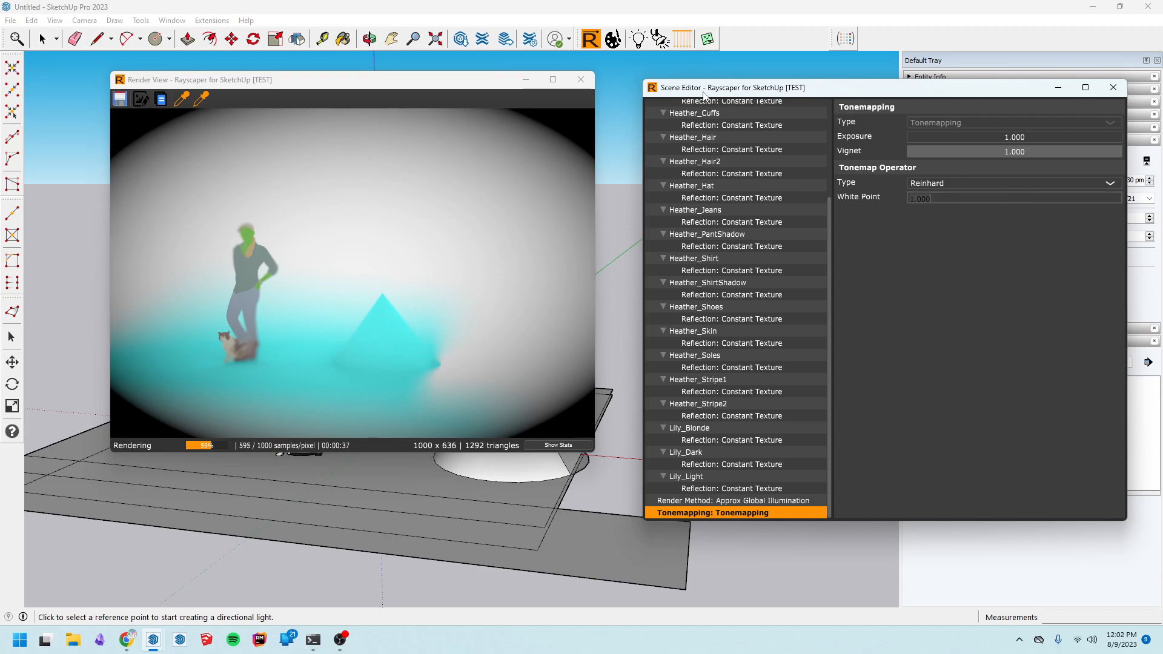
text(6)
key(Return)
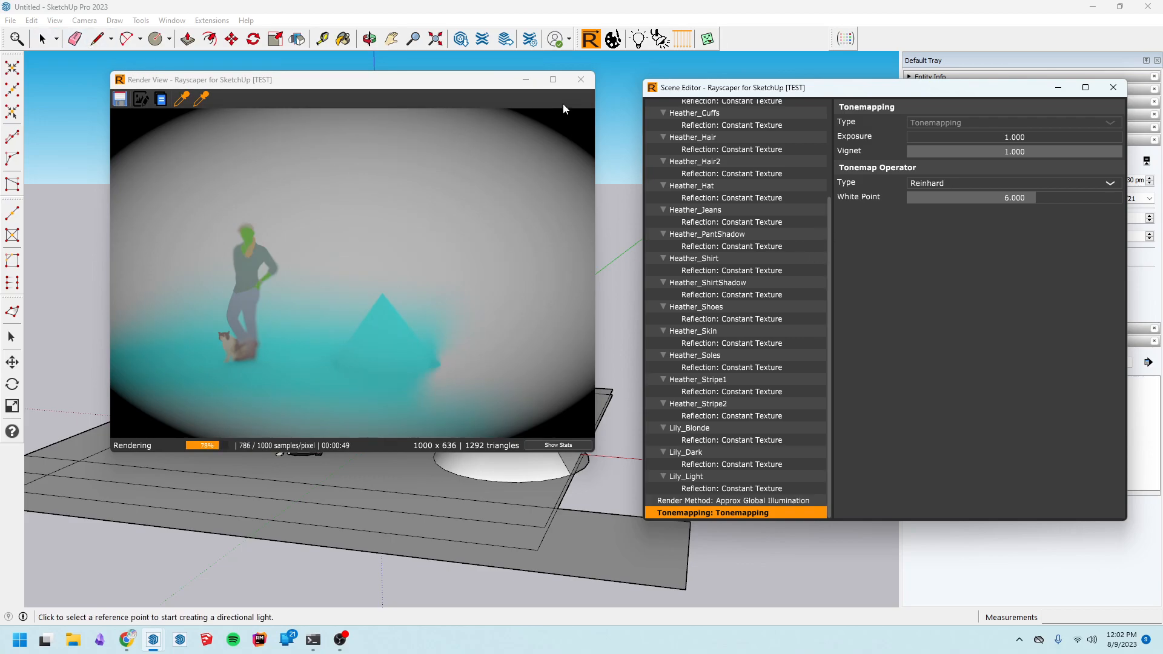
Close the Rayscaper windows and open the Butterfly+One-Story house model without saving the test scene
click(580, 79)
click(1112, 87)
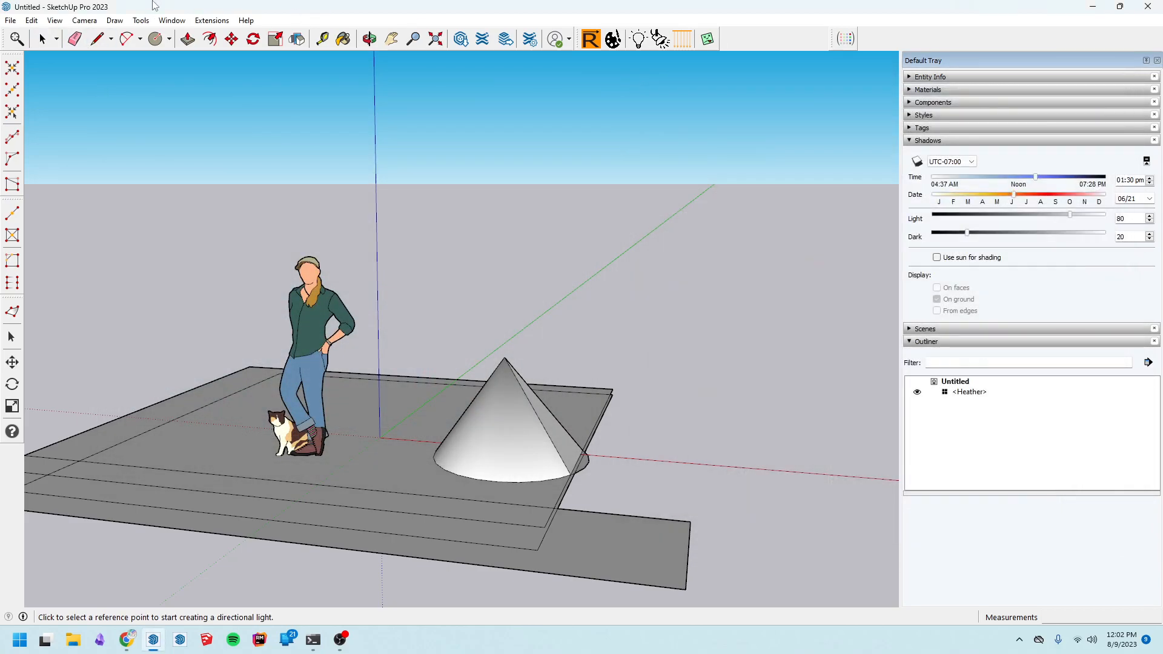
click(11, 20)
key(Escape)
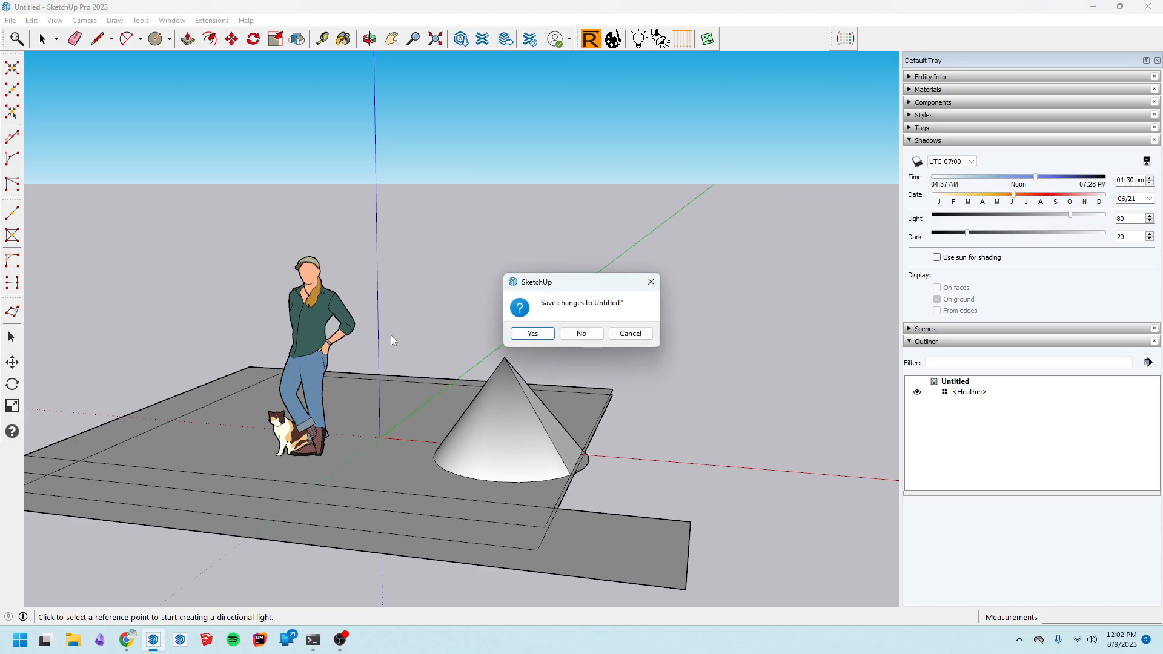
click(579, 332)
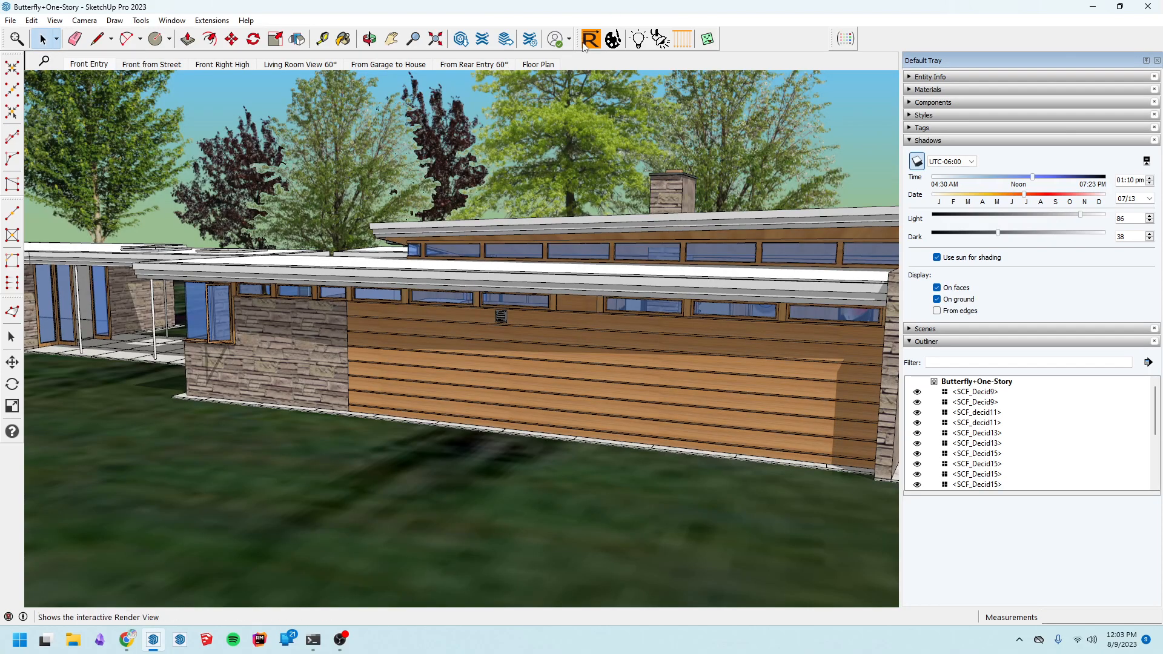
Open the interactive Render View for the house model, place it beside the model, and frame the stone wing
middle_drag(427, 309, 470, 353)
key(space)
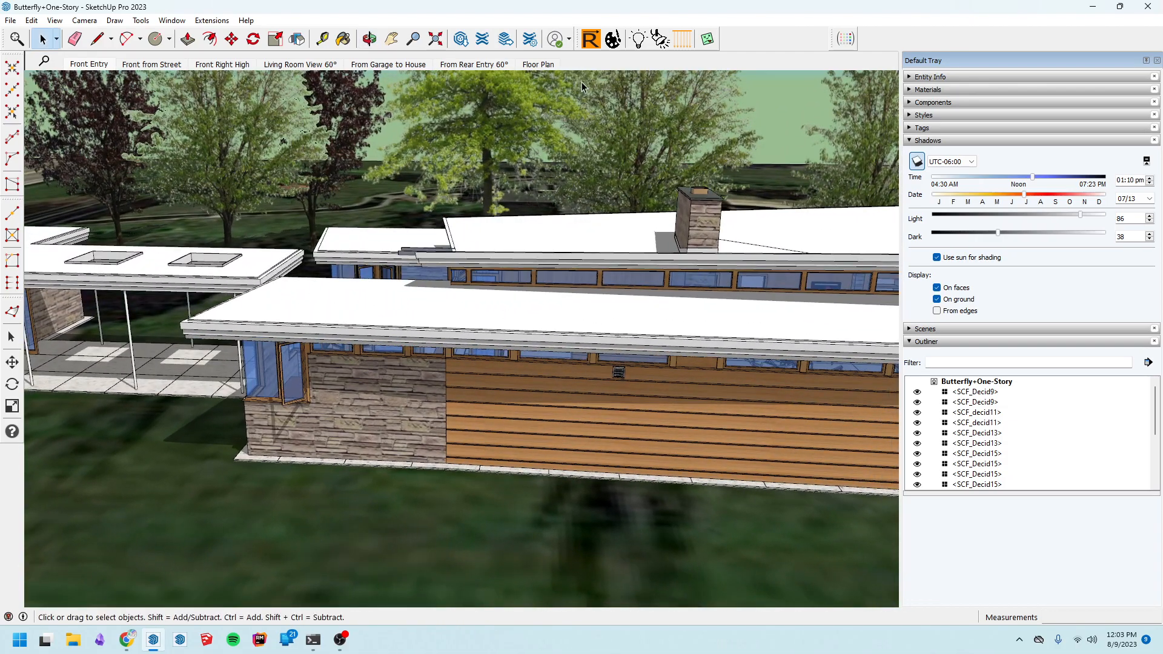
click(590, 38)
drag(450, 87, 987, 51)
mouse_move(259, 356)
middle_down()
mouse_move(545, 392)
mouse_move(440, 397)
mouse_move(301, 337)
mouse_move(478, 360)
mouse_move(452, 433)
mouse_move(470, 451)
mouse_move(466, 433)
middle_up()
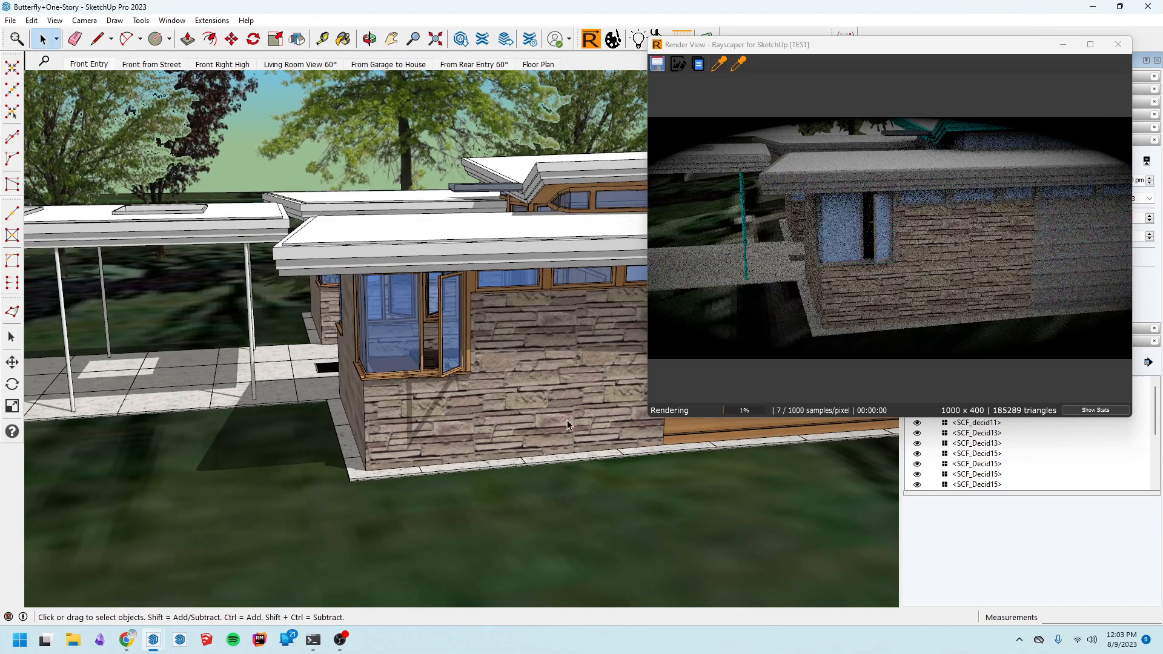
middle_drag(580, 469, 666, 500)
middle_drag(590, 448, 254, 348)
mouse_move(592, 506)
middle_down()
mouse_move(500, 485)
mouse_move(558, 527)
mouse_move(509, 489)
middle_up()
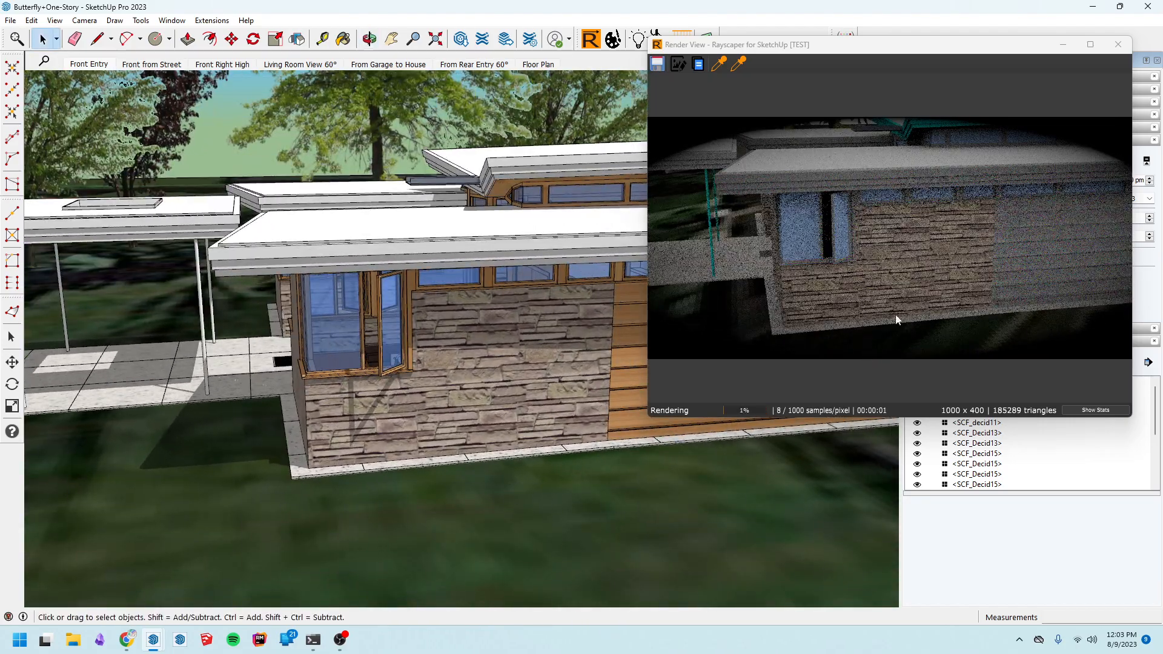